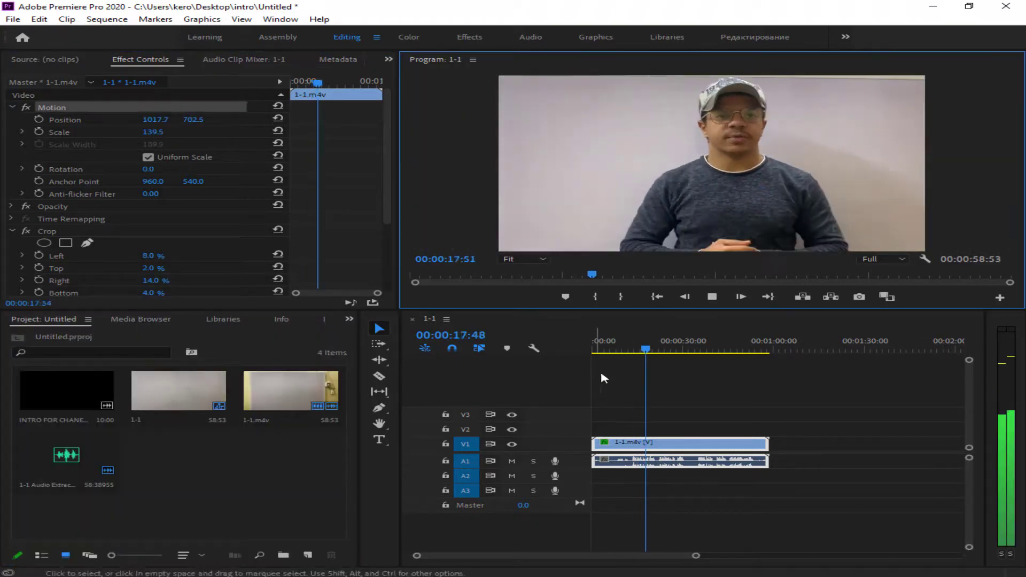
- Save the project as dddd and split the 1-1.m4v clip at about 21 seconds
{"action": "key", "text": "ctrl+s"}
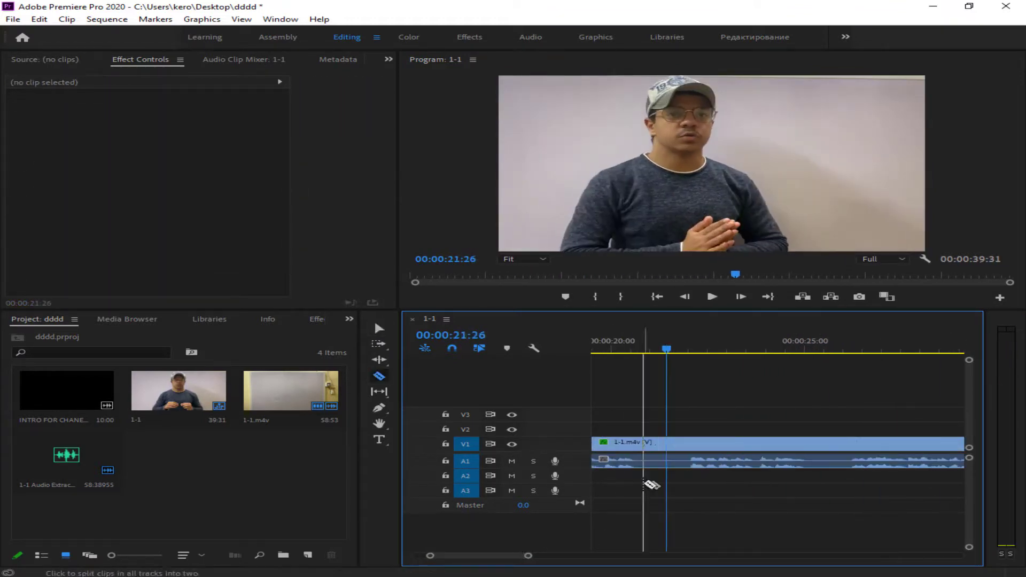
{"action": "left_click", "coordinate": [658, 463]}
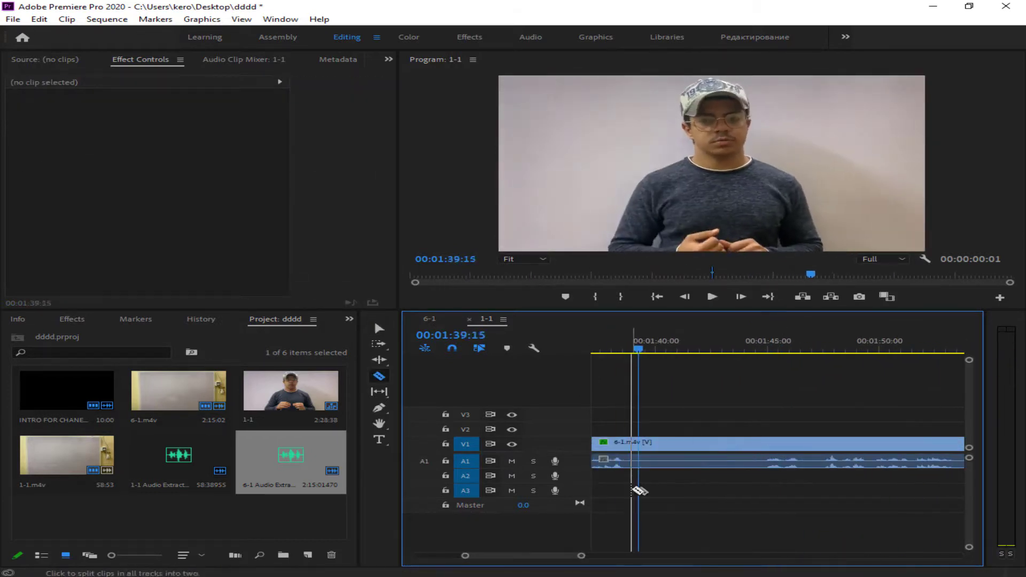
- Cut the pauses out of the 6-1.m4v clip between about 1:39 and 2:04, closing the gaps with Ripple Delete
{"action": "right_click", "coordinate": [733, 463]}
{"action": "left_click", "coordinate": [785, 471]}
{"action": "key", "text": "c"}
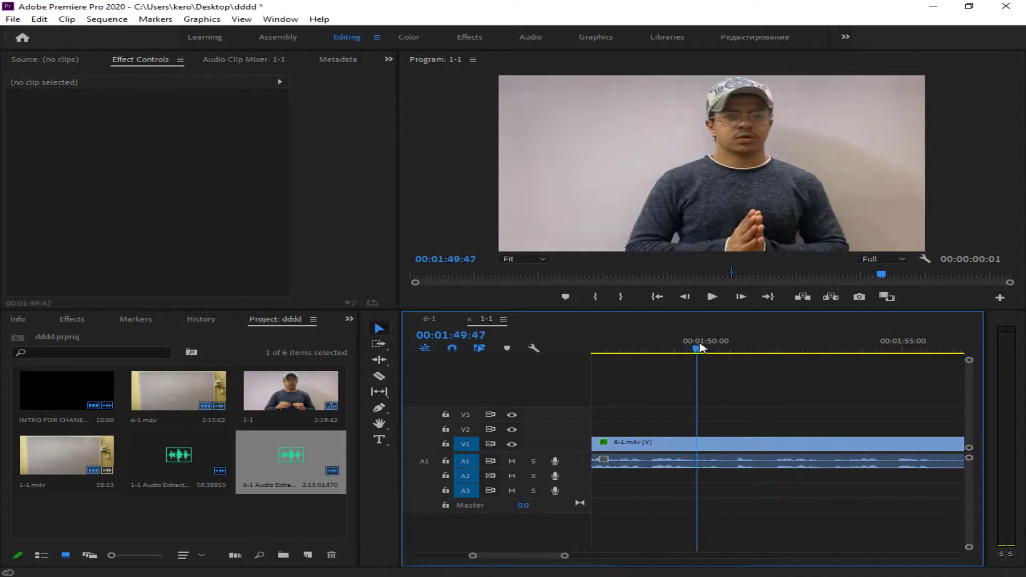
{"action": "left_click_drag", "start_coordinate": [700, 348], "coordinate": [732, 348]}
{"action": "key", "text": "c"}
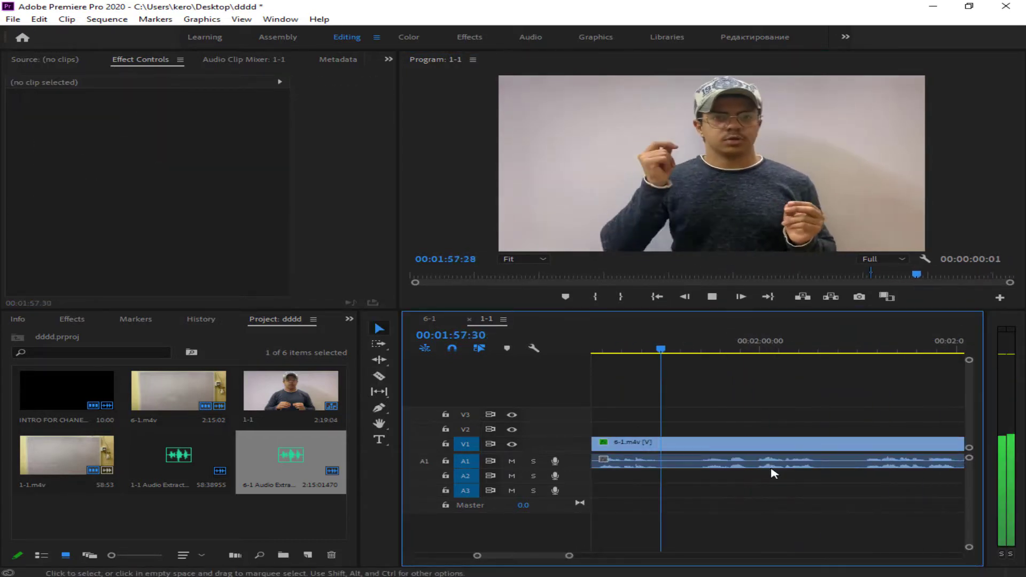
{"action": "right_click", "coordinate": [674, 461]}
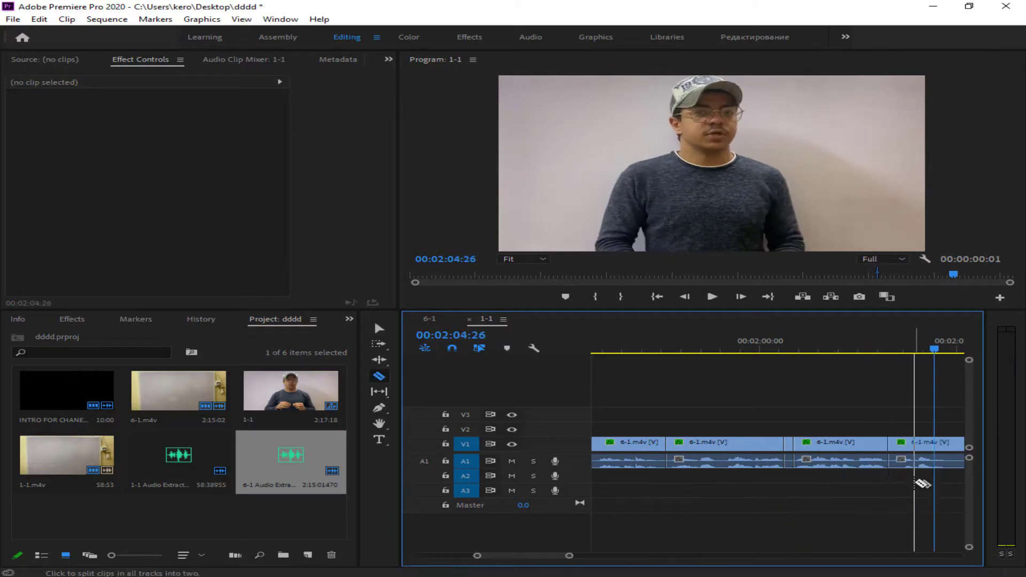
{"action": "right_click", "coordinate": [636, 464]}
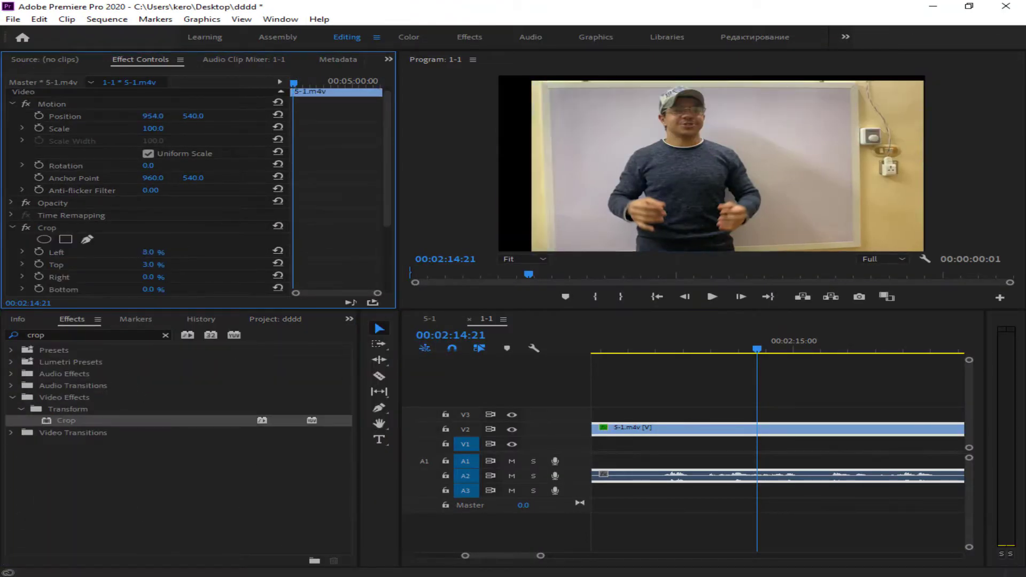
- Set the right side of the Crop effect on the 5-1.m4v clip to 14%
{"action": "left_click", "coordinate": [152, 276]}
{"action": "type", "text": "14"}
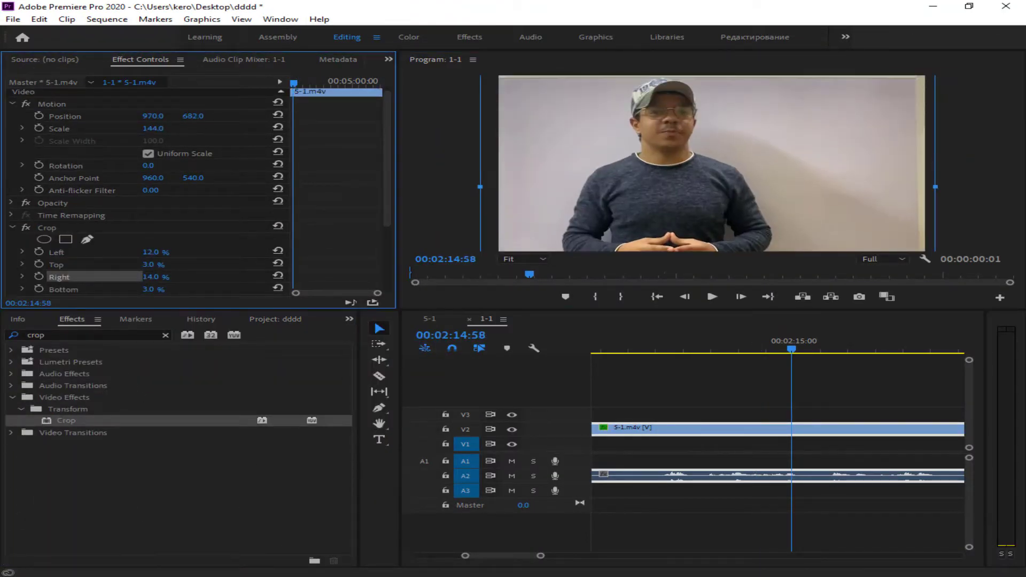
{"action": "scroll", "coordinate": [176, 150], "scroll_direction": "up", "scroll_amount": 1}
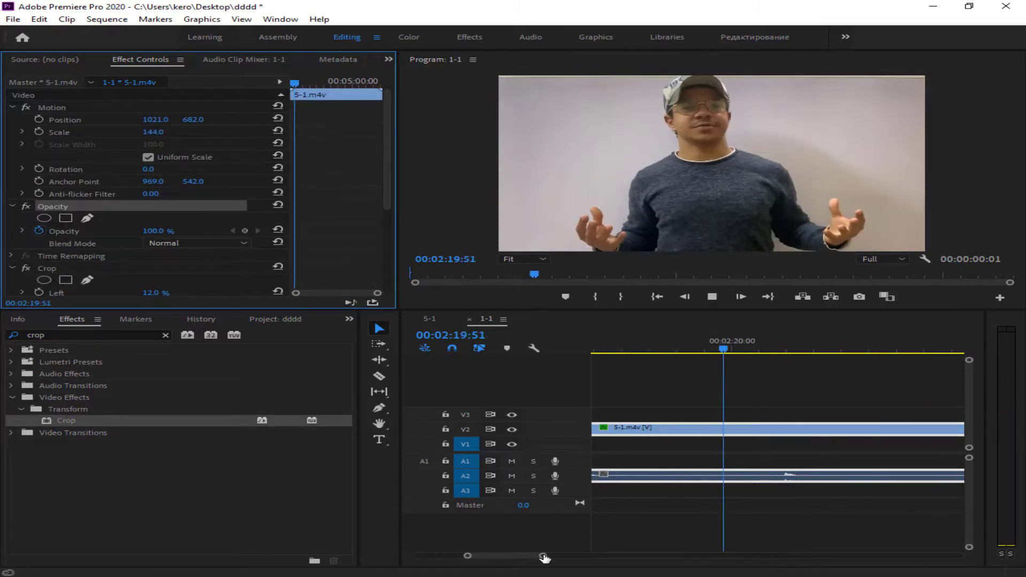
- Play through the start of the 5-1.m4v clip and split its video and audio together at about 2:24:35
{"action": "left_click_drag", "start_coordinate": [544, 556], "coordinate": [608, 556]}
{"action": "left_click", "coordinate": [663, 350]}
{"action": "key", "text": "space"}
{"action": "left_click_drag", "start_coordinate": [659, 475], "coordinate": [705, 485]}
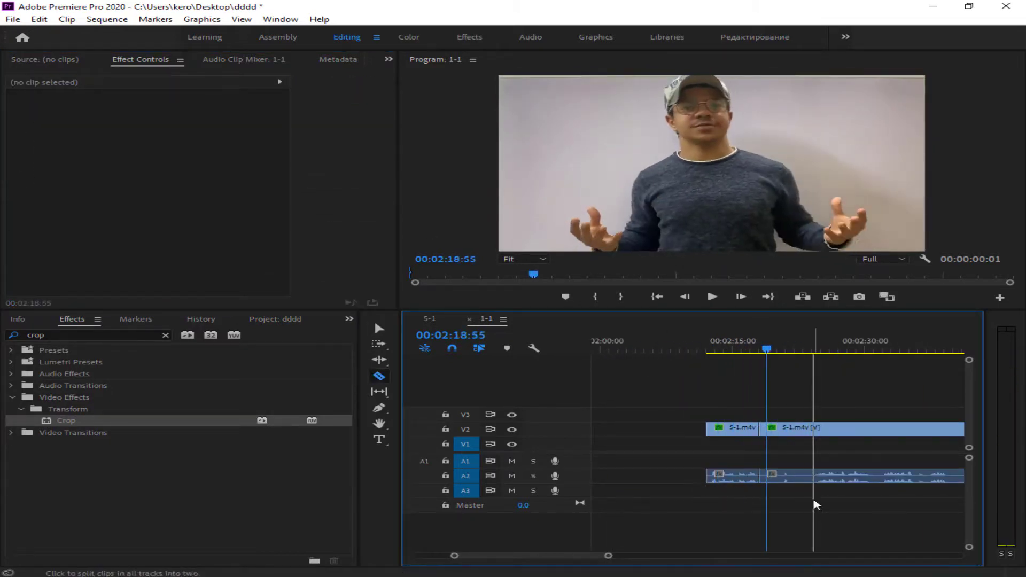
{"action": "key", "text": "v"}
{"action": "key", "text": "space"}
{"action": "key", "text": "c"}
{"action": "left_click", "coordinate": [817, 479], "text": "shift"}
- Play on through the 5-1.m4v clip and make the next cut in its video and audio at about 2:31:50
{"action": "key", "text": "space"}
{"action": "key", "text": "="}
{"action": "key", "text": "="}
{"action": "key", "text": "="}
{"action": "key", "text": "v"}
{"action": "key", "text": "space"}
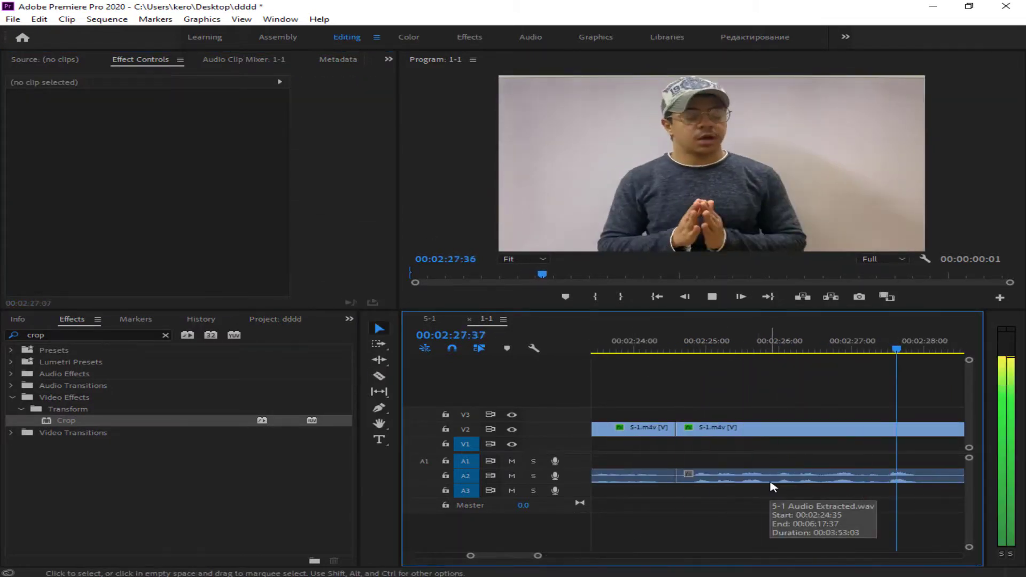
{"action": "key", "text": "space"}
{"action": "key", "text": "c"}
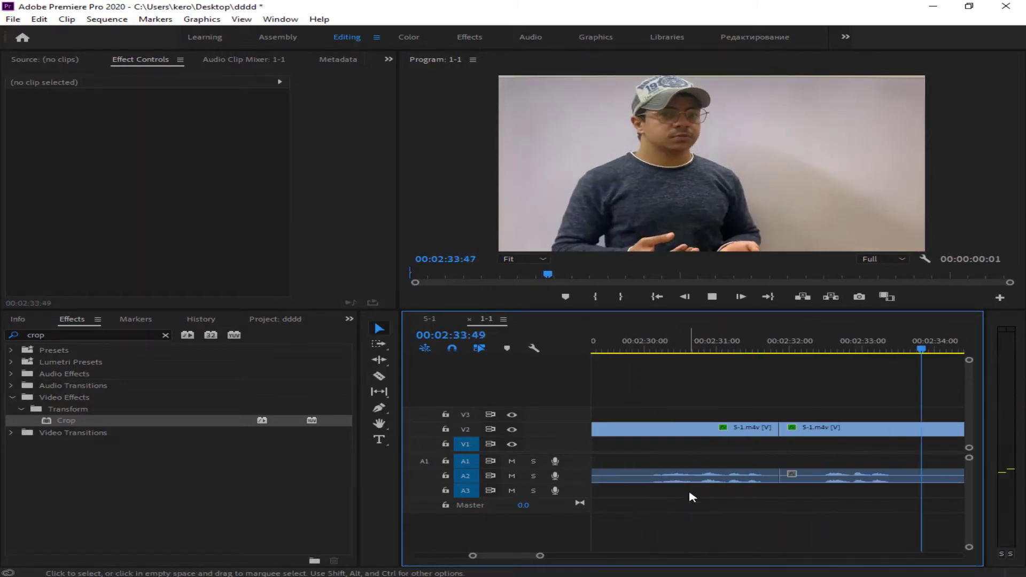
{"action": "key", "text": "space"}
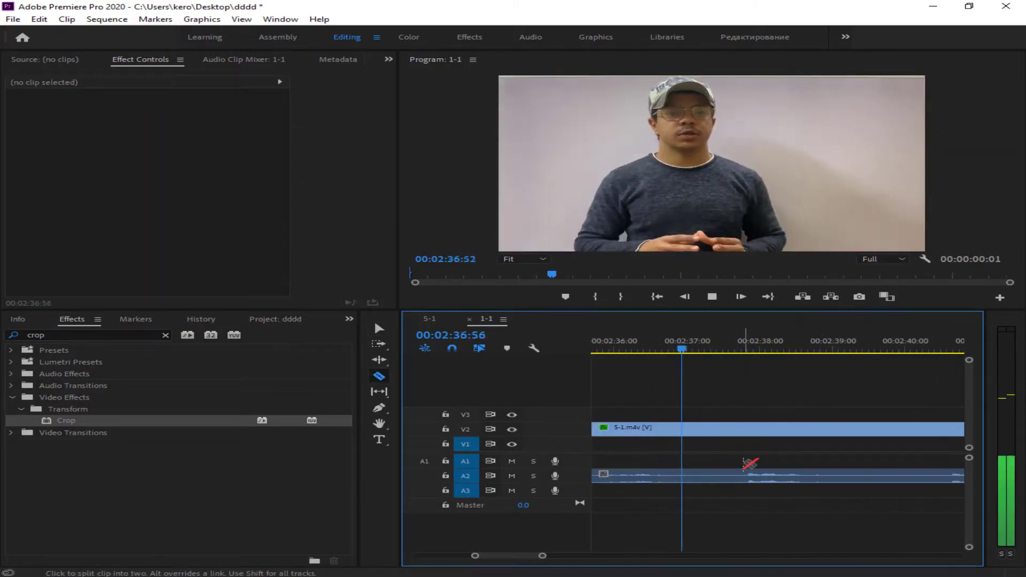
- Review the following part of the 5-1.m4v clip and cut its pauses at about 3:14 and 3:17
{"action": "key", "text": "v"}
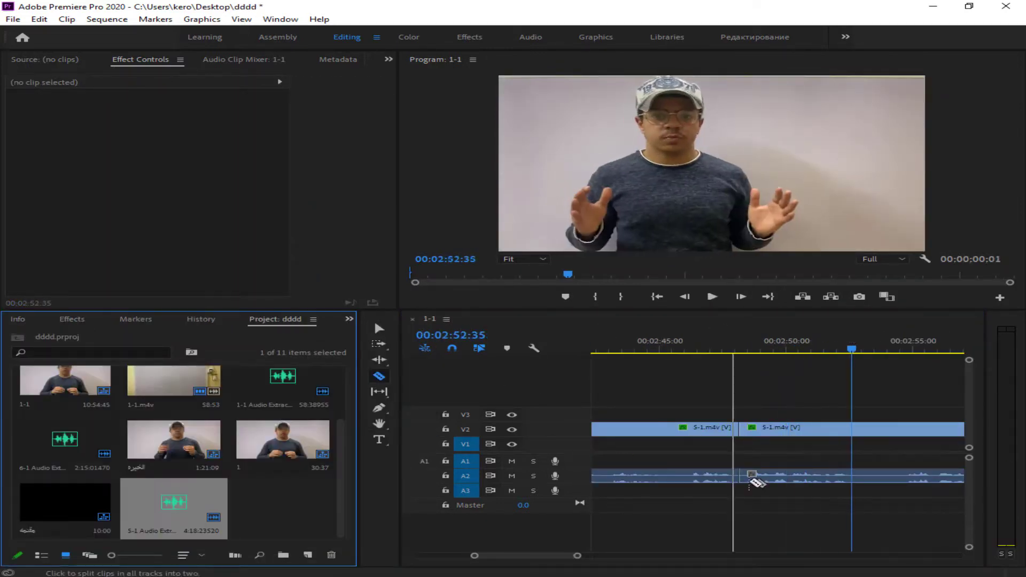
{"action": "key", "text": "space"}
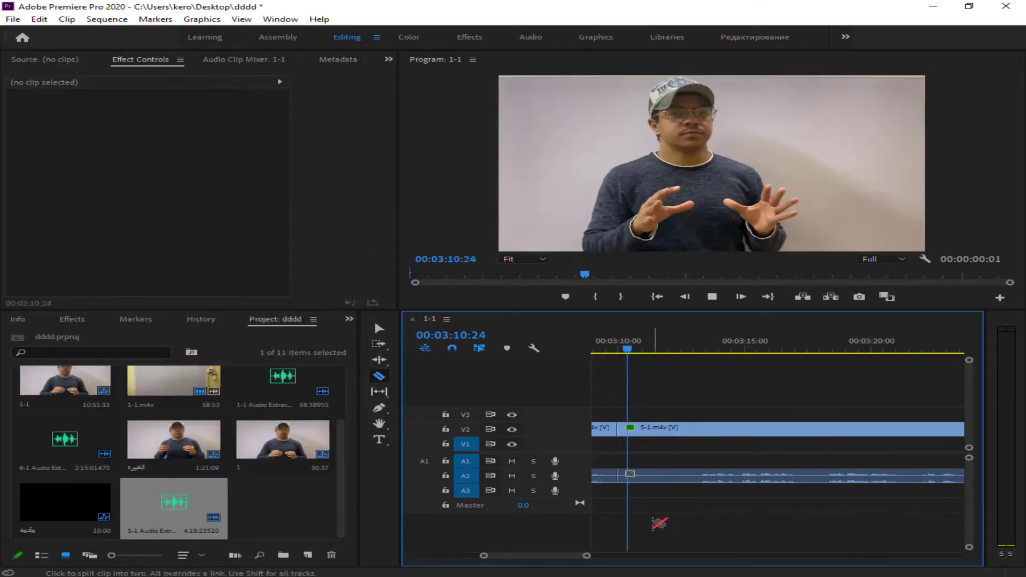
{"action": "left_click", "coordinate": [728, 477]}
{"action": "key", "text": "space"}
{"action": "key", "text": "v"}
{"action": "key", "text": "space"}
{"action": "key", "text": "v"}
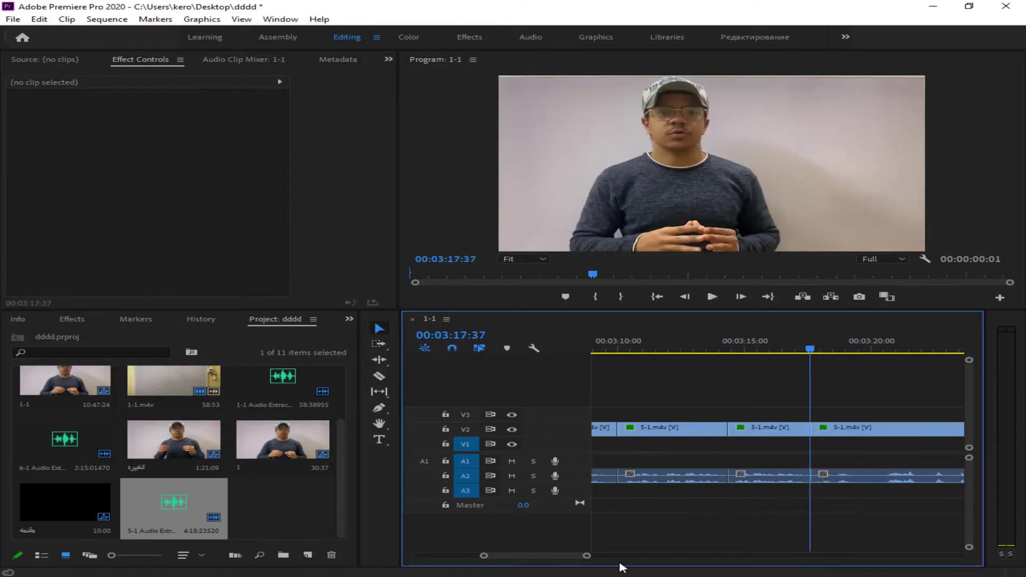
- Isolate the silent stretch of the 5-1.m4v clip by splitting it at about 3:43:41 and 3:44:52
{"action": "left_click_drag", "start_coordinate": [591, 557], "coordinate": [643, 555]}
{"action": "key", "text": "v"}
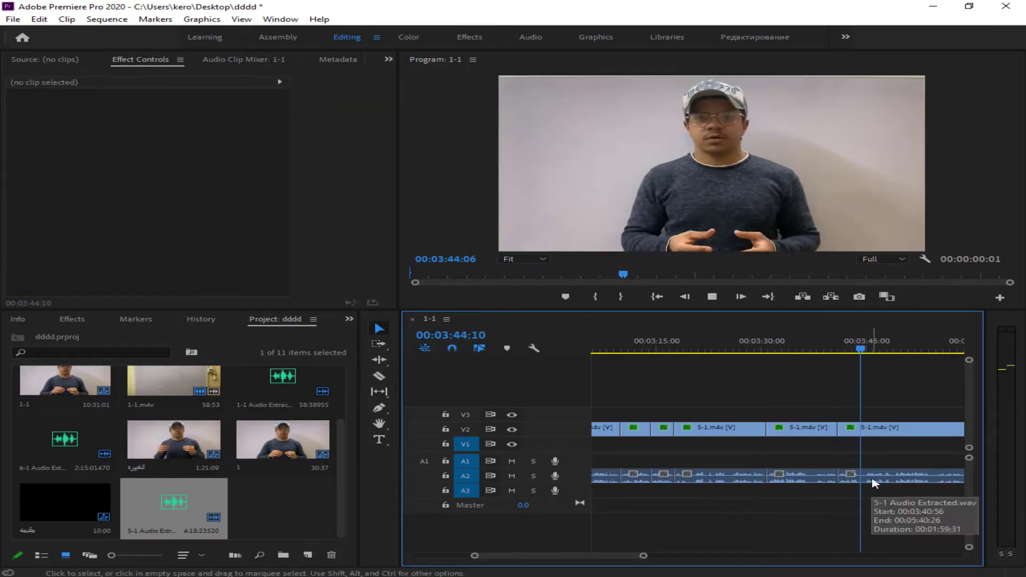
{"action": "key", "text": "="}
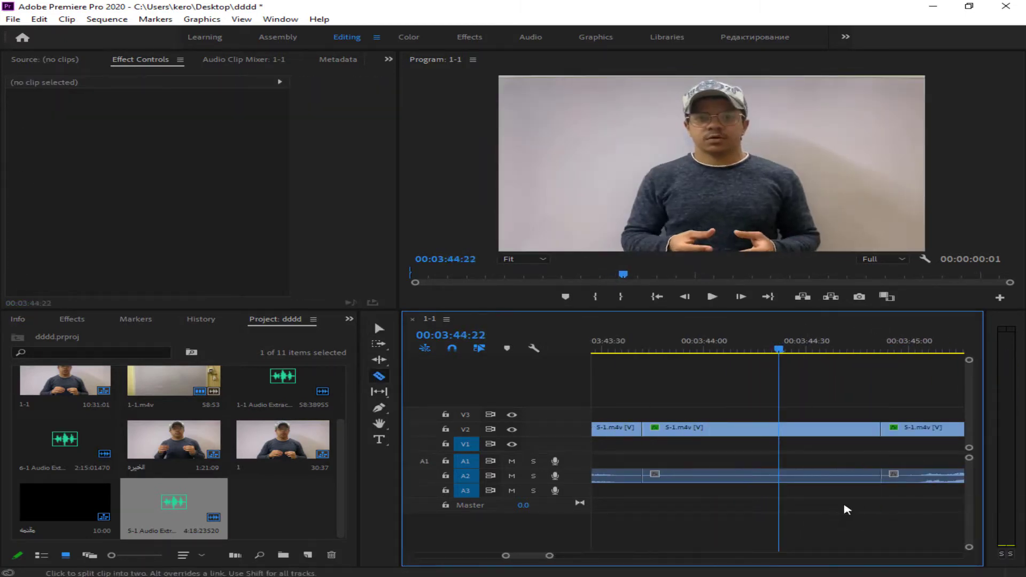
{"action": "key", "text": "space"}
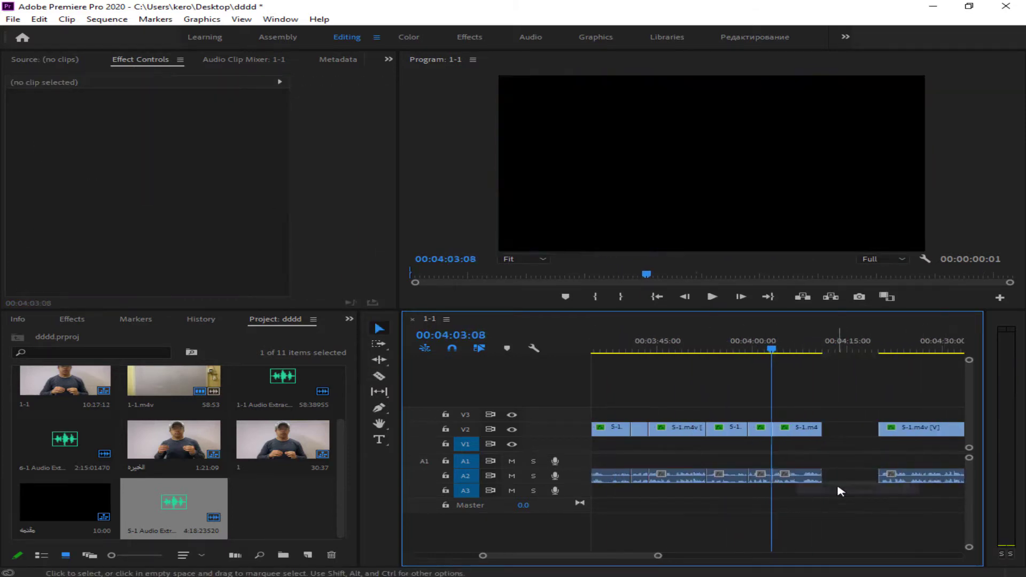
- Close the gap after about 4:11 and continue trimming the 5-1.m4v clip with a cut at about 4:25
{"action": "key", "text": "v"}
{"action": "key", "text": "space"}
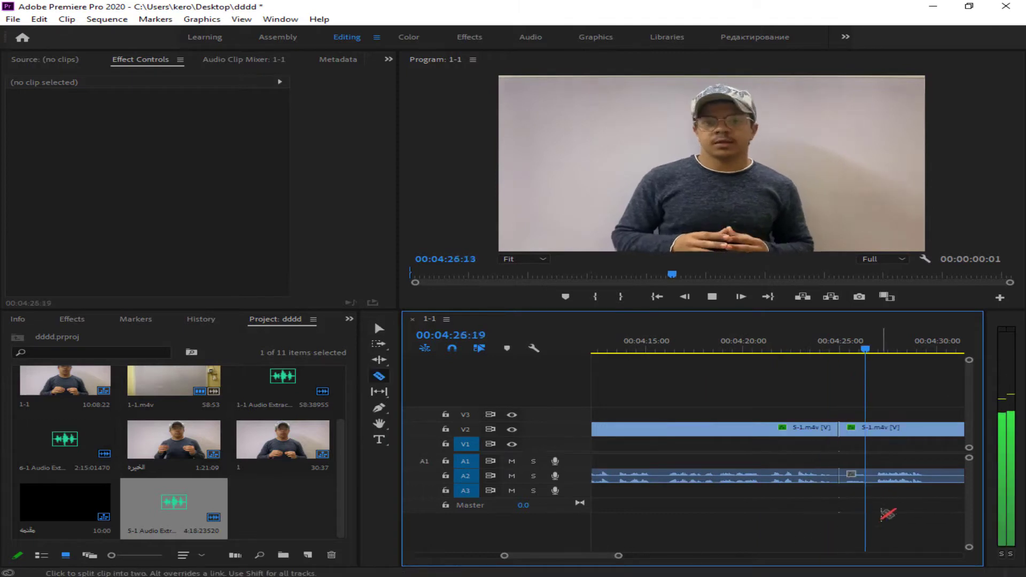
{"action": "key", "text": "v"}
{"action": "key", "text": "space"}
{"action": "right_click", "coordinate": [614, 475]}
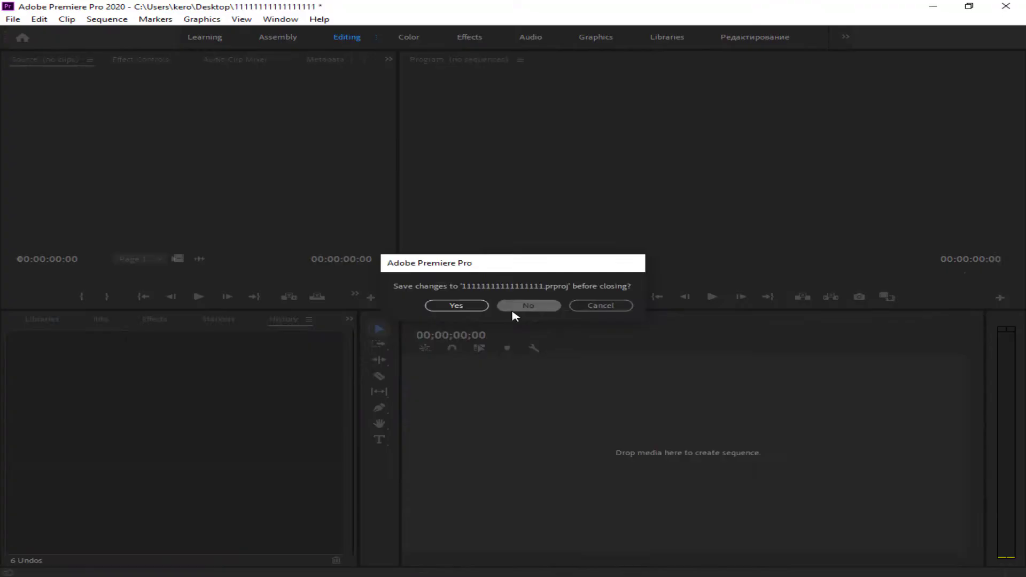
- Close the open project without saving its changes and start Adobe Premiere Pro 2020 again
{"action": "left_click", "coordinate": [511, 313]}
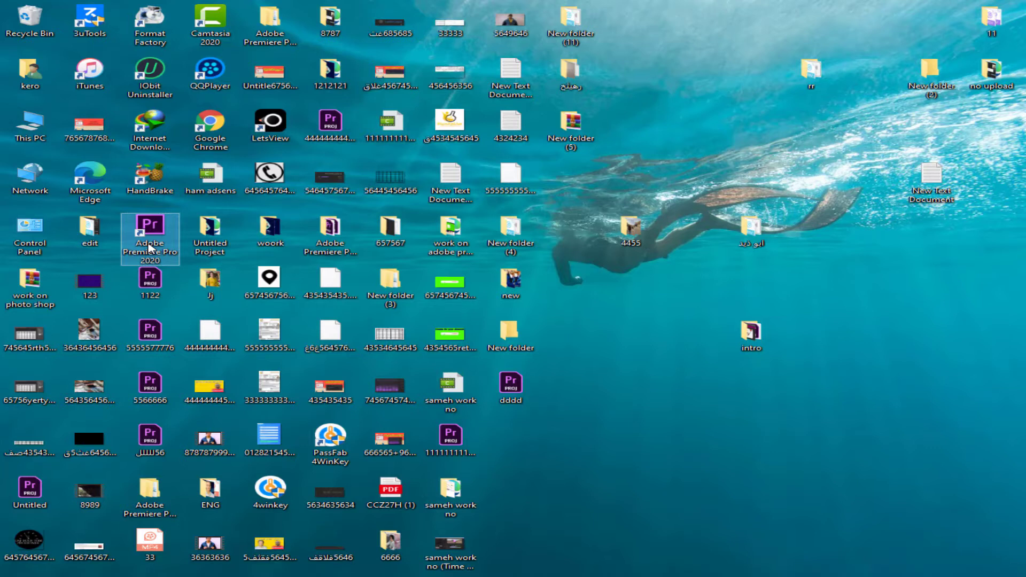
{"action": "double_click", "coordinate": [150, 241]}
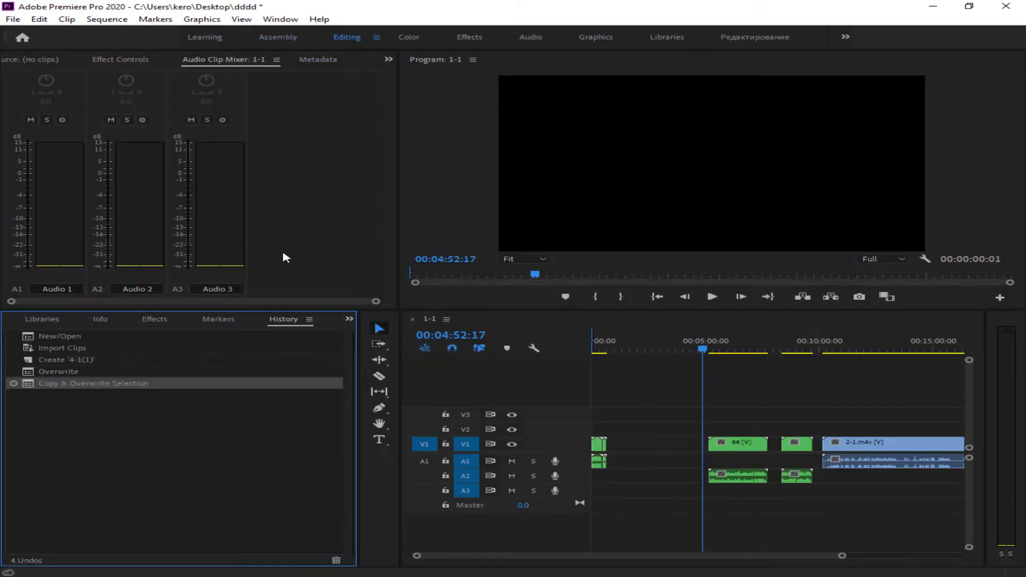
- Bring up the Media Browser and the Effects list in the workspace
{"action": "left_click", "coordinate": [280, 19]}
{"action": "left_click", "coordinate": [303, 360]}
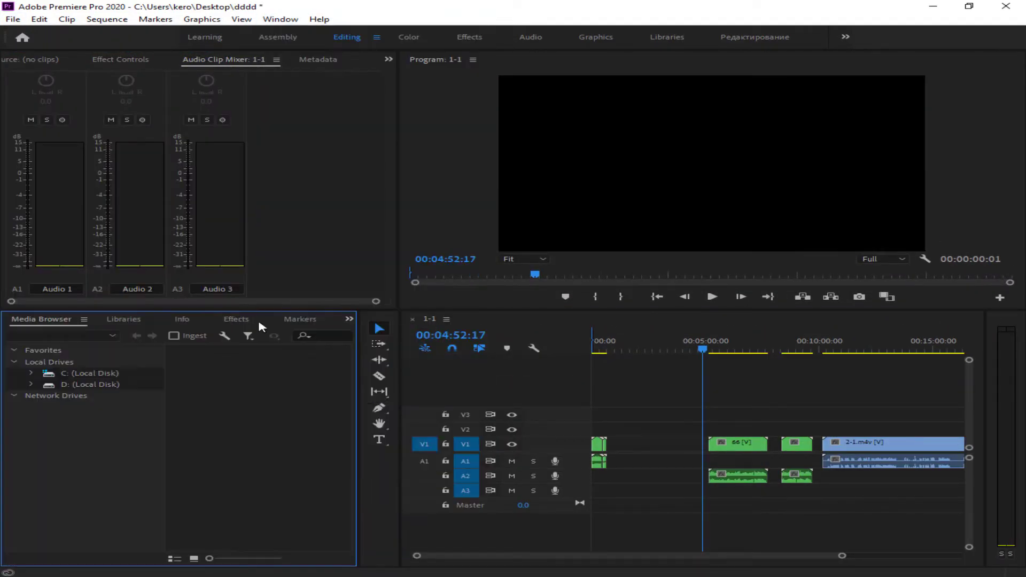
{"action": "left_click", "coordinate": [349, 319]}
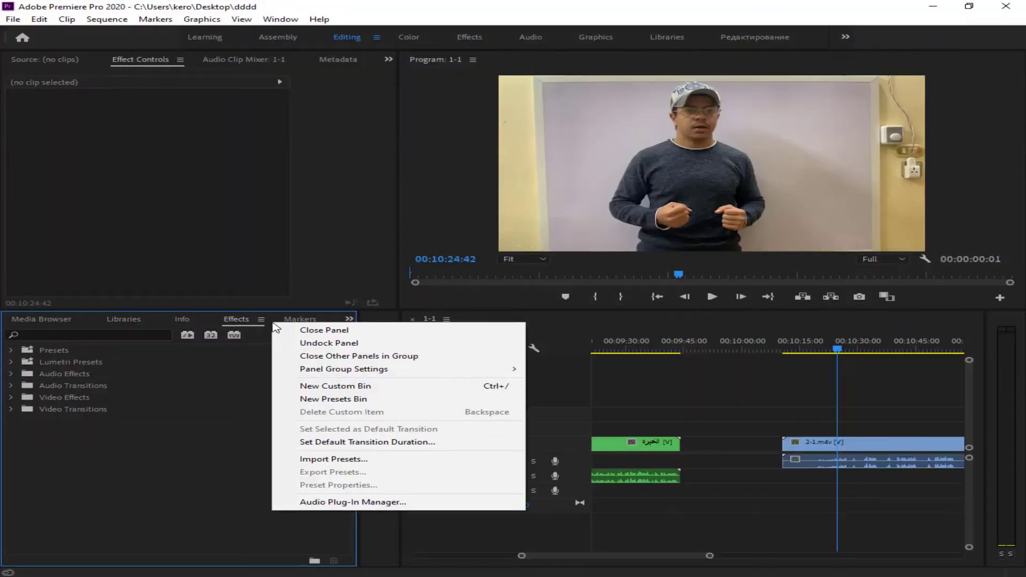
{"action": "left_click", "coordinate": [280, 19]}
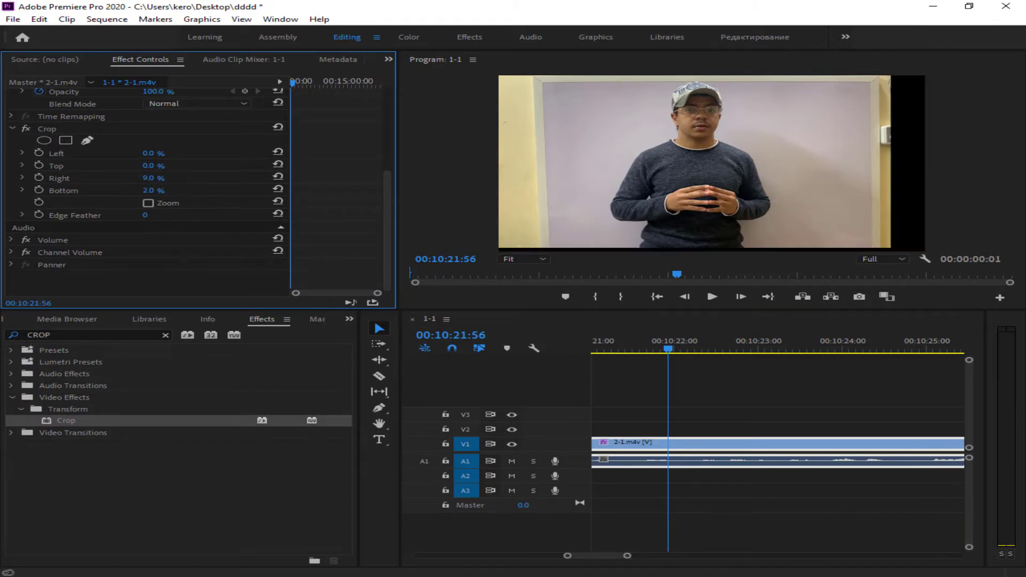
- Crop 10% off the left side of the 2-1.m4v clip and set its scale to 127
{"action": "left_click_drag", "start_coordinate": [147, 153], "coordinate": [160, 154]}
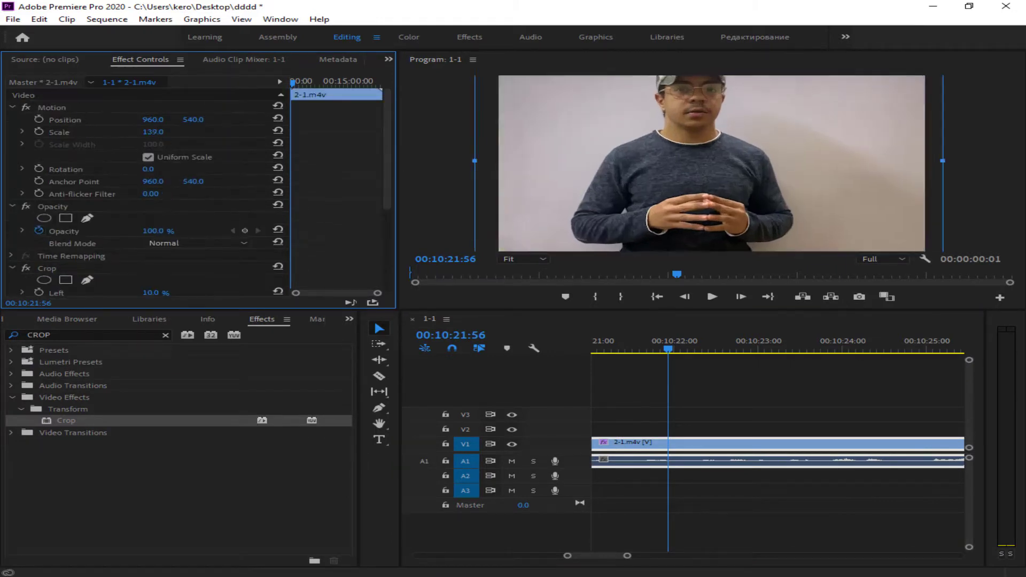
{"action": "left_click_drag", "start_coordinate": [161, 132], "coordinate": [170, 133]}
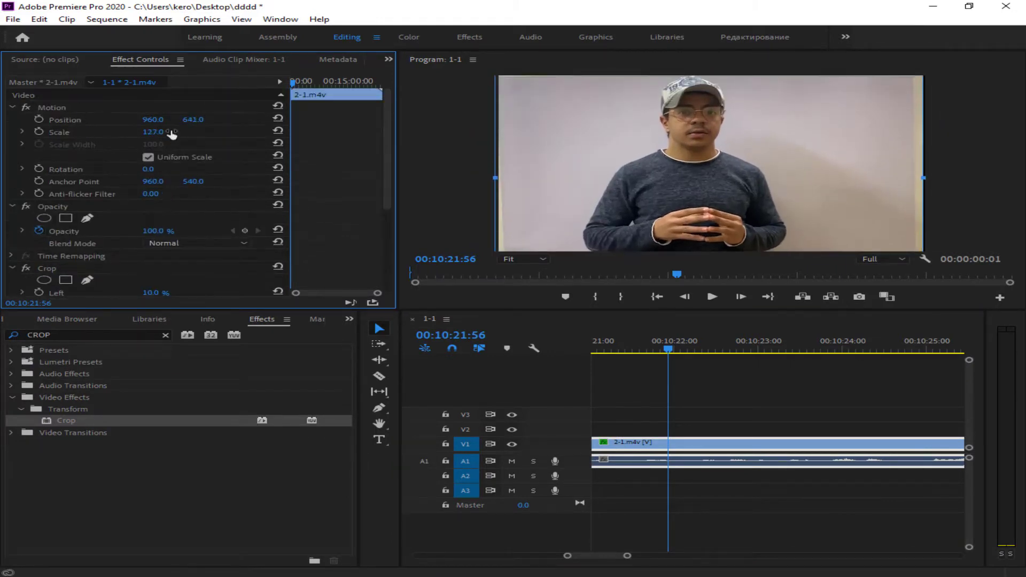
- Ripple delete the gap in front of the 2-1.m4v segment that starts at about 10:30
{"action": "right_click", "coordinate": [647, 461]}
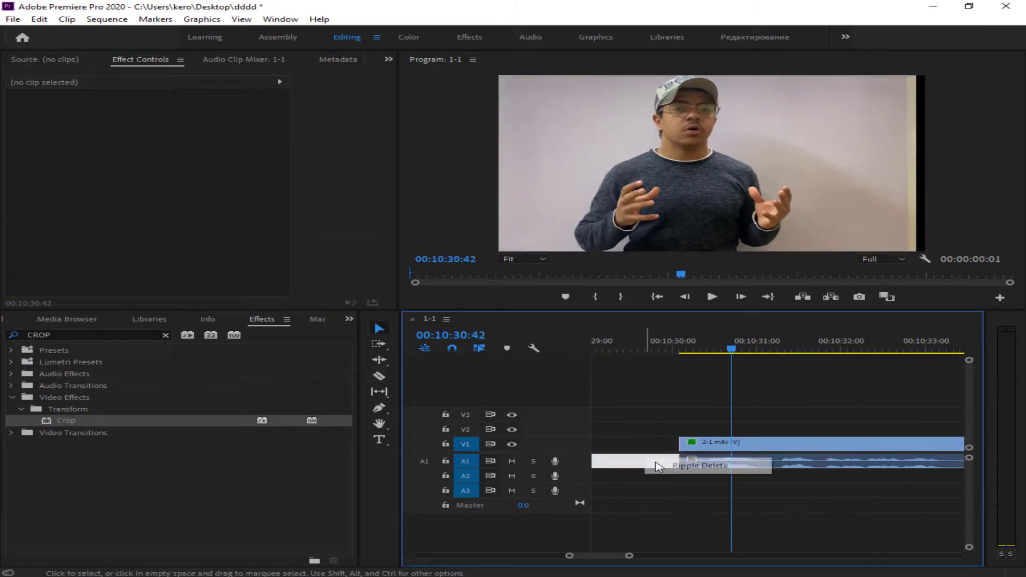
{"action": "left_click", "coordinate": [658, 466]}
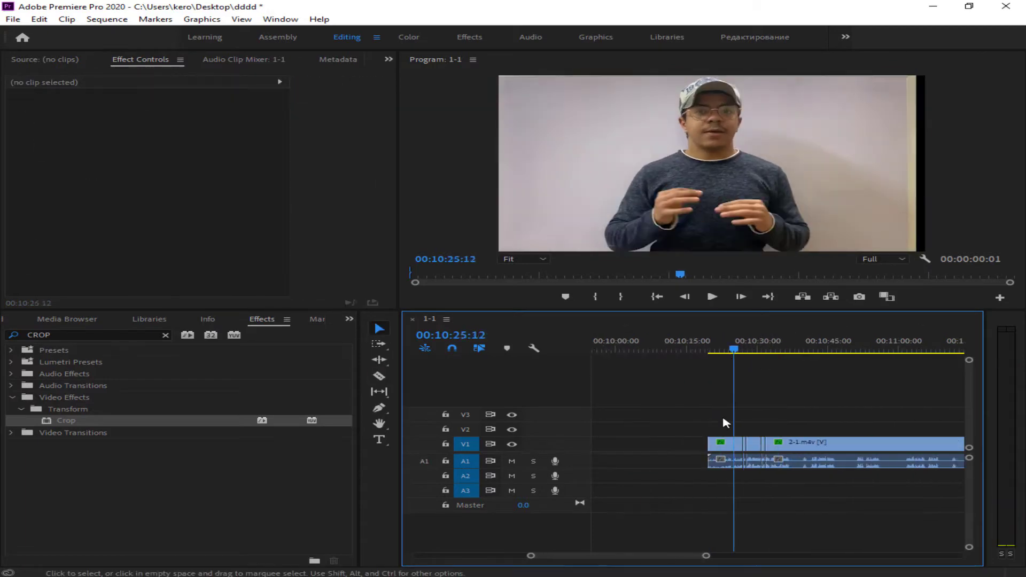
- Copy the framing of the first 2-1.m4v segment and paste its attributes onto the other segments of that clip
{"action": "left_click", "coordinate": [724, 443]}
{"action": "right_click", "coordinate": [778, 443]}
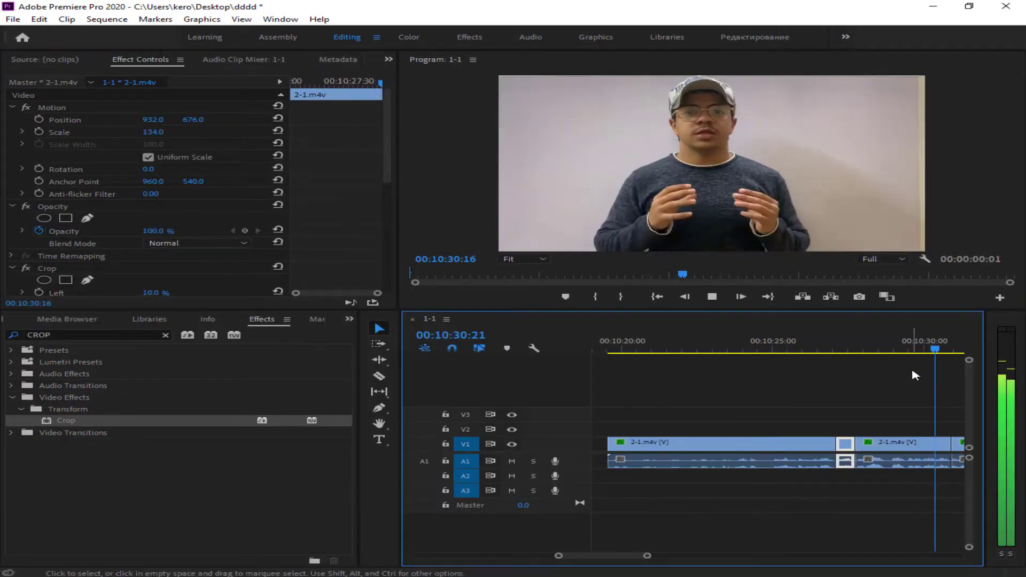
{"action": "right_click", "coordinate": [634, 442]}
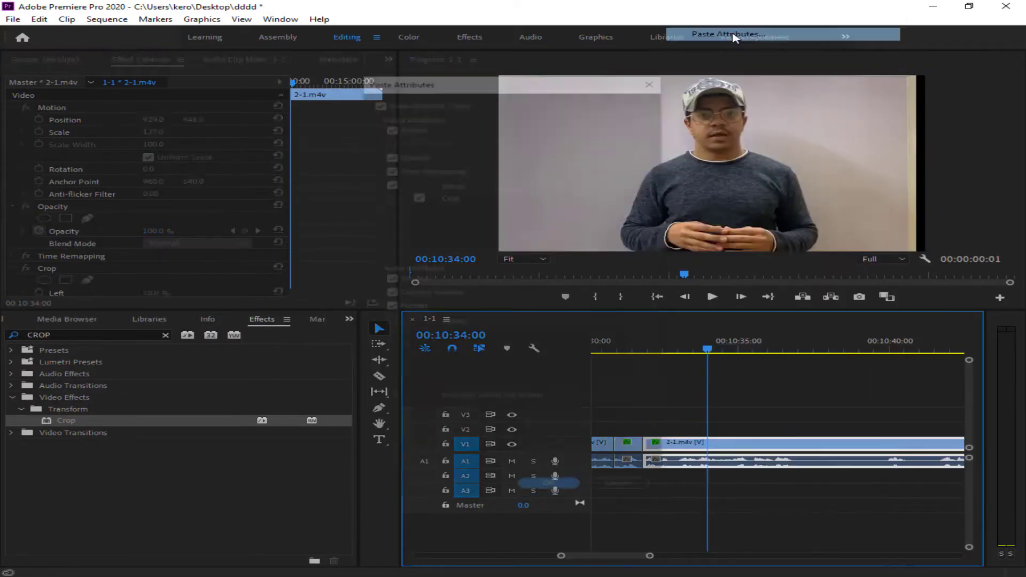
{"action": "left_click", "coordinate": [788, 507]}
- Play on through the 2-1.m4v clip and split it around its pauses, starting at about 10:43
{"action": "key", "text": "space"}
{"action": "key", "text": "c"}
{"action": "left_click", "coordinate": [791, 443]}
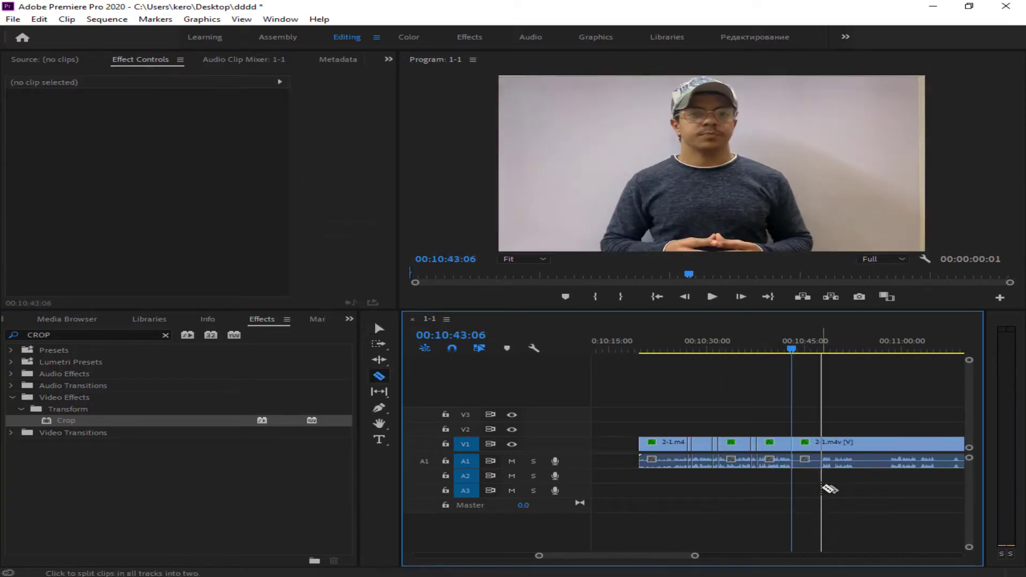
{"action": "key", "text": "space"}
{"action": "key", "text": "space"}
{"action": "left_click", "coordinate": [778, 444]}
- Ripple delete the gaps left between the 2-1.m4v segments from about 10:52 on and continue playback from about 12:03
{"action": "key", "text": "v"}
{"action": "key", "text": "space"}
{"action": "right_click", "coordinate": [828, 462]}
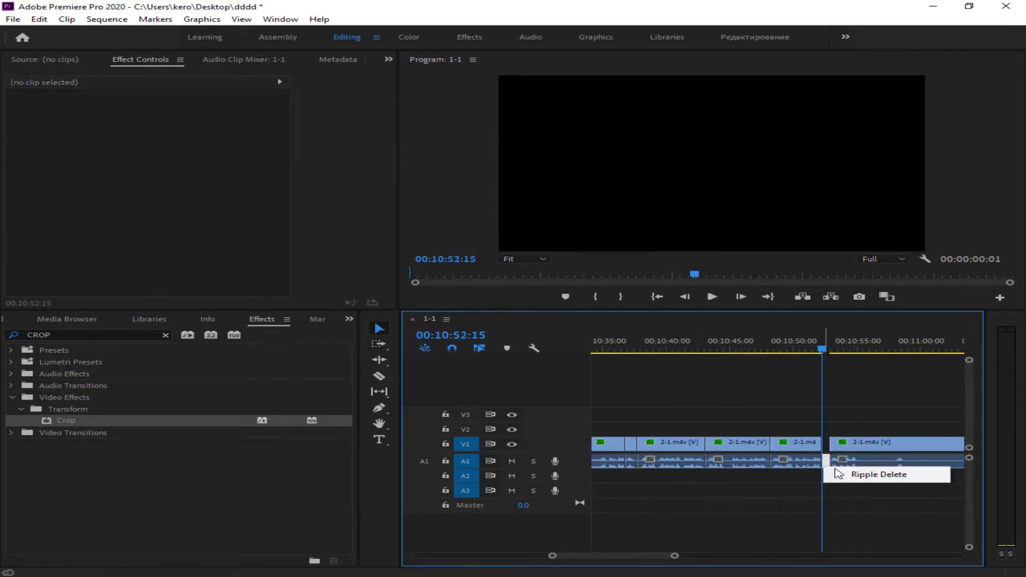
{"action": "left_click", "coordinate": [849, 470]}
{"action": "right_click", "coordinate": [859, 463]}
{"action": "left_click", "coordinate": [887, 471]}
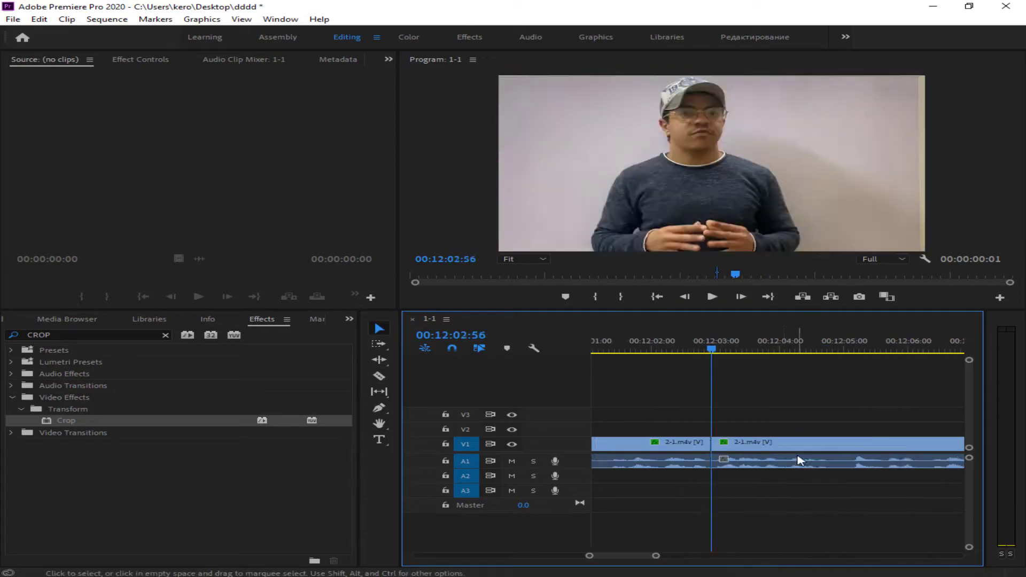
{"action": "key", "text": "space"}
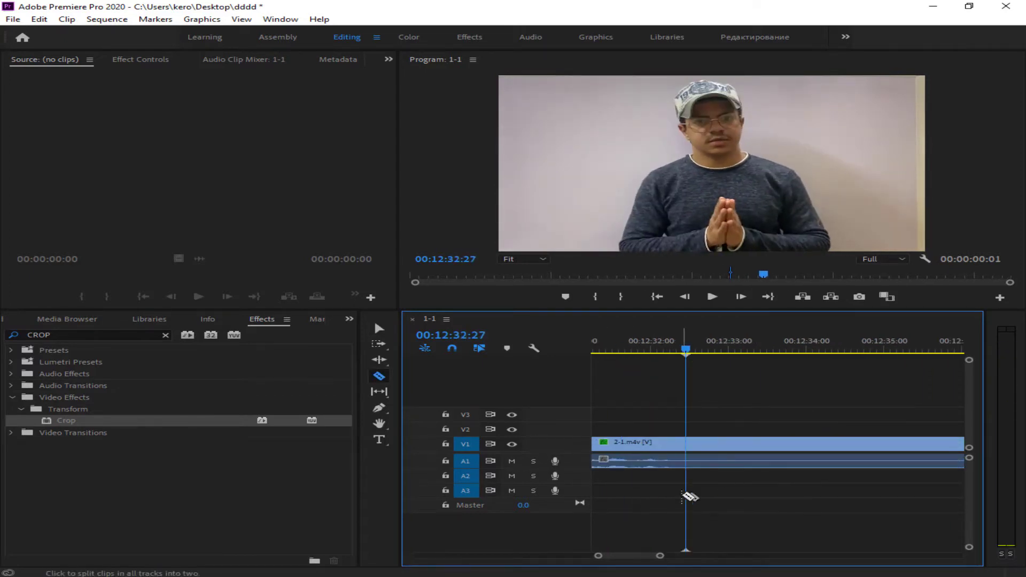
- Split the 2-1.m4v clip at the pause after about 12:33 and reposition the playhead within it
{"action": "left_click", "coordinate": [865, 464]}
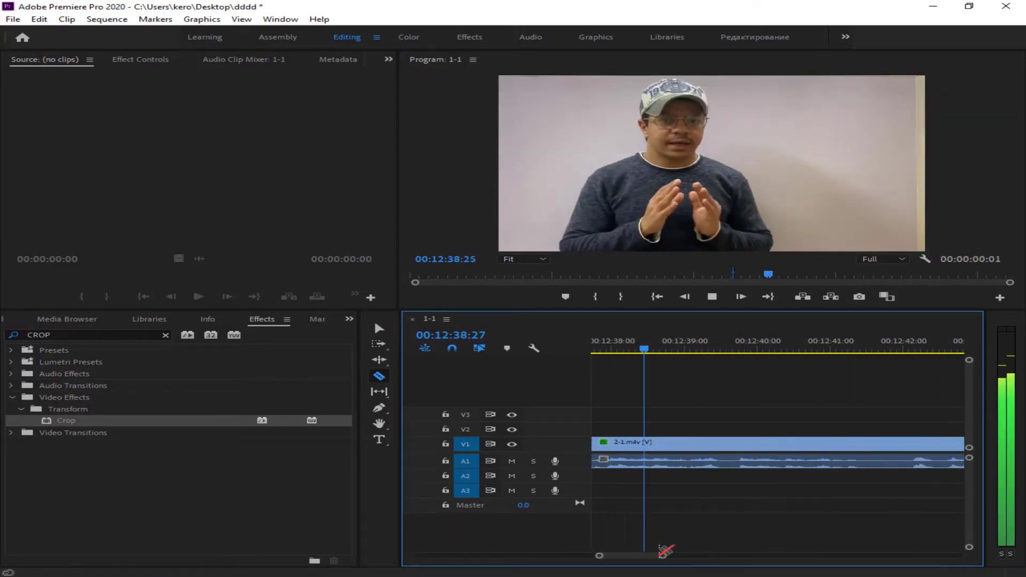
{"action": "left_click", "coordinate": [601, 352]}
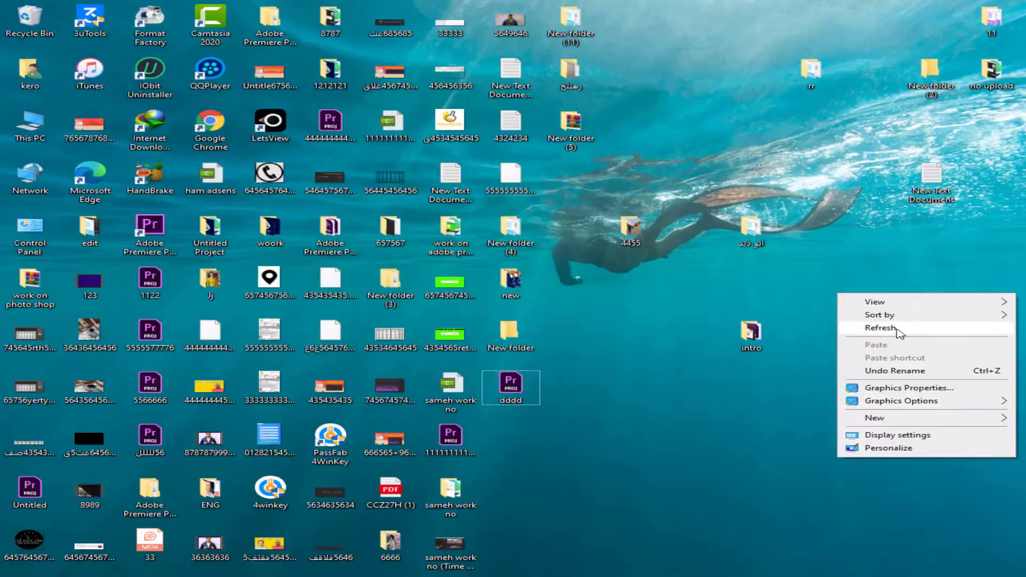
{"action": "left_click", "coordinate": [898, 329]}
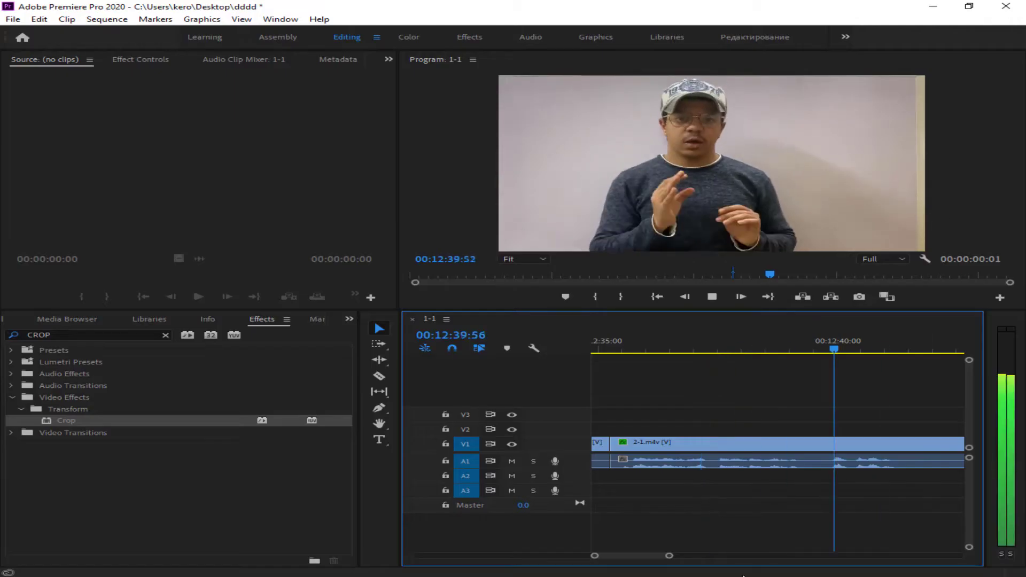
- Split the 2-1.m4v clip around its next pauses from about 12:40 on and delete the cut-out pause segment
{"action": "left_click", "coordinate": [901, 482], "text": "shift"}
{"action": "key", "text": "space"}
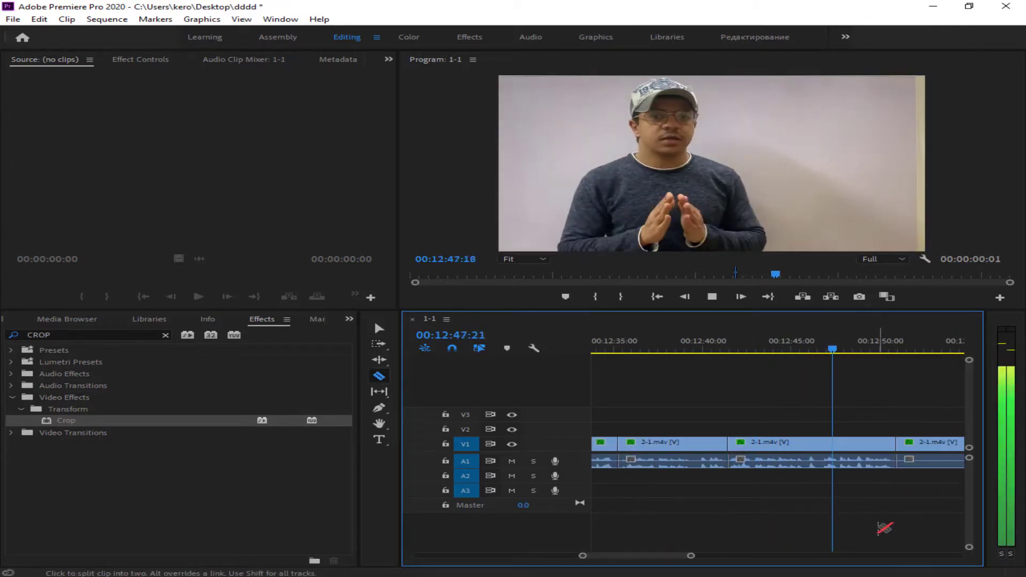
{"action": "key", "text": "space"}
{"action": "left_click", "coordinate": [747, 481], "text": "shift"}
{"action": "key", "text": "v"}
{"action": "left_click", "coordinate": [710, 449]}
{"action": "key", "text": "Delete"}
{"action": "key", "text": "space"}
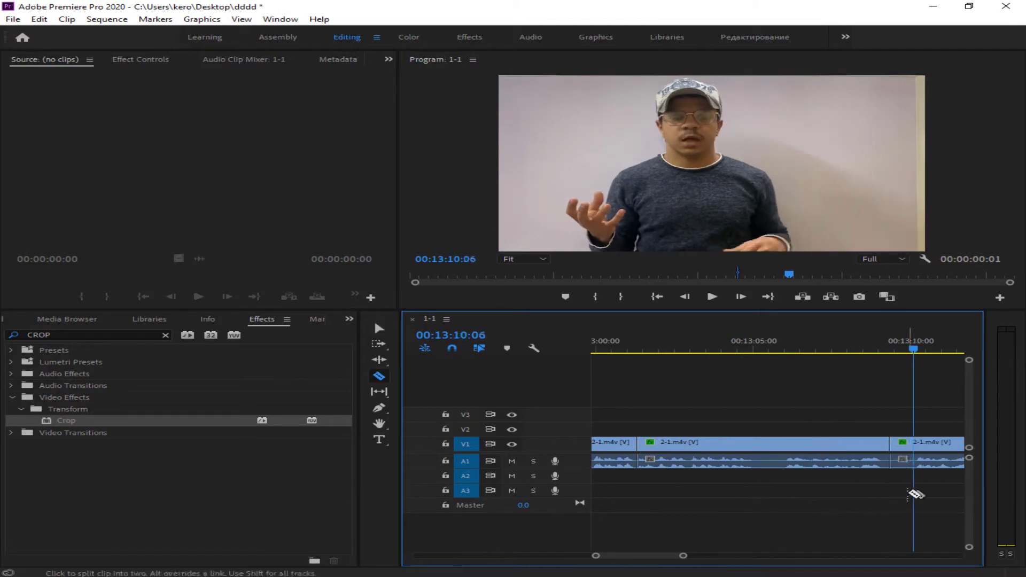
- Play on from about 13:10, cut out the long pause in 2-1.m4v after about 13:19 and ripple delete the gap
{"action": "key", "text": "space"}
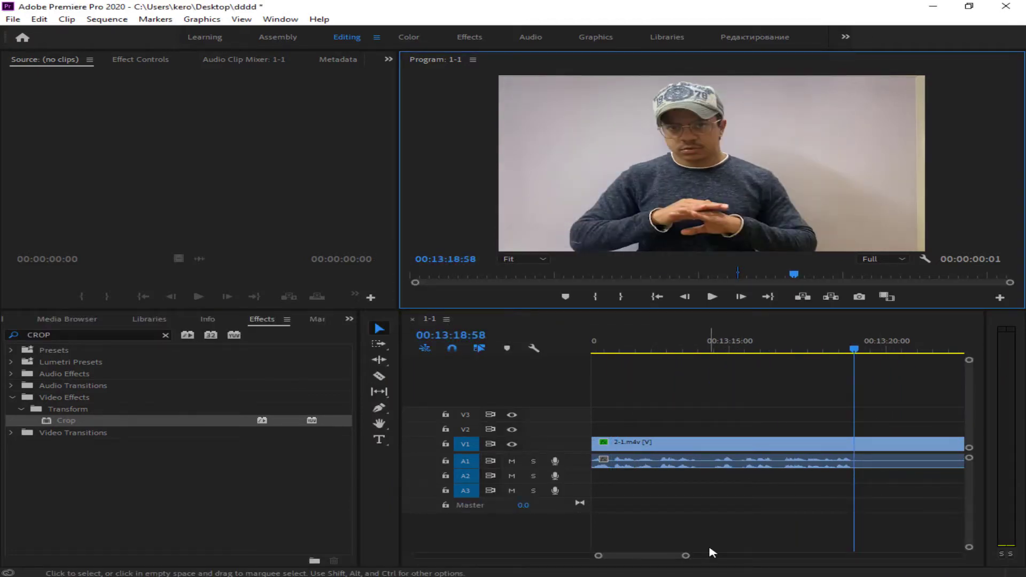
{"action": "key", "text": "space"}
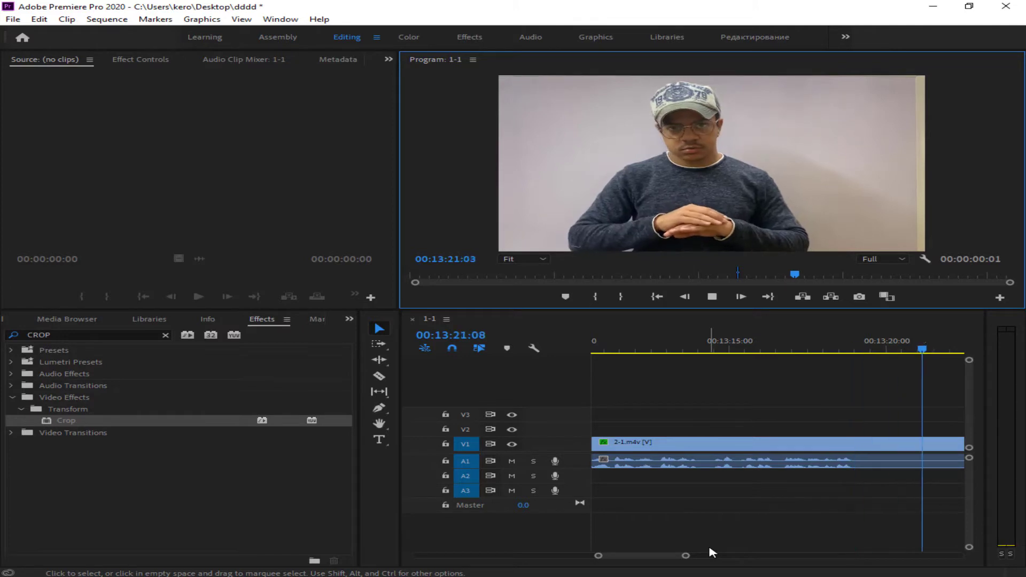
{"action": "key", "text": "space"}
{"action": "mouse_move", "coordinate": [569, 575]}
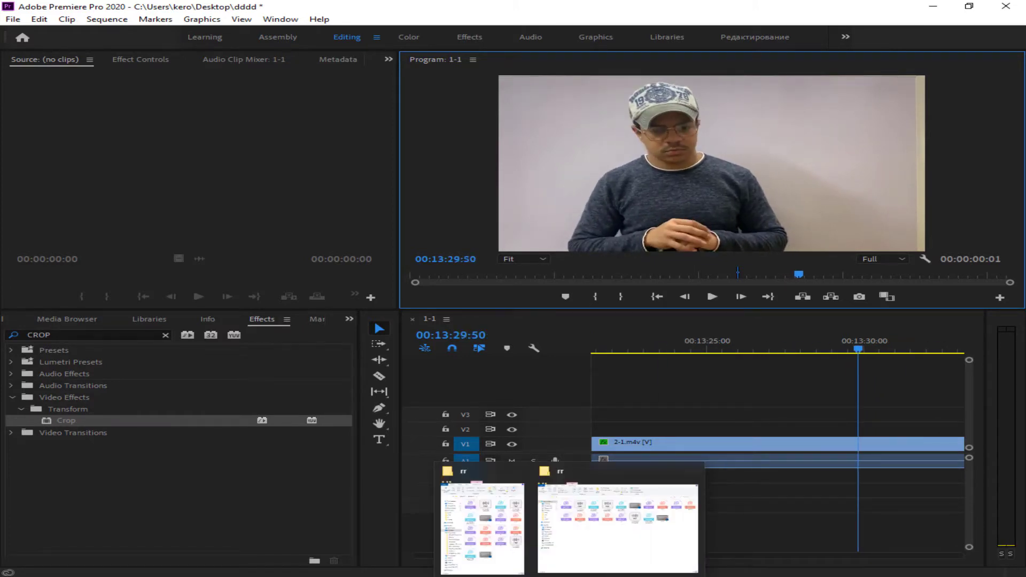
{"action": "key", "text": "c"}
{"action": "mouse_move", "coordinate": [686, 555]}
{"action": "left_mouse_down"}
{"action": "mouse_move", "coordinate": [726, 556]}
{"action": "mouse_move", "coordinate": [674, 556]}
{"action": "left_mouse_up"}
{"action": "key", "text": "v"}
{"action": "left_click", "coordinate": [802, 443]}
{"action": "key", "text": "Delete"}
{"action": "right_click", "coordinate": [804, 446]}
{"action": "left_click", "coordinate": [830, 451]}
- Split 2-1.m4v at the following pause, delete the silent segment and ripple delete the gap it leaves
{"action": "key", "text": "space"}
{"action": "key", "text": "c"}
{"action": "left_click", "coordinate": [828, 461]}
{"action": "key", "text": "v"}
{"action": "key", "text": "Delete"}
{"action": "right_click", "coordinate": [865, 462]}
{"action": "left_click", "coordinate": [876, 474]}
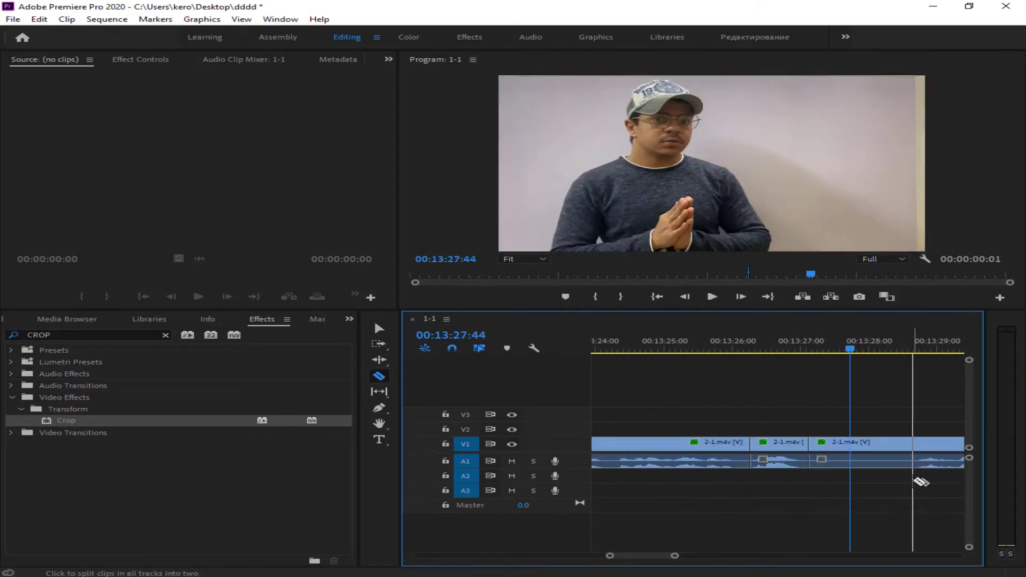
- Split 2-1.m4v at about 13:28, delete the silent segment before the cut and split the clip again further on
{"action": "left_click", "coordinate": [912, 461]}
{"action": "key", "text": "v"}
{"action": "left_click", "coordinate": [865, 461]}
{"action": "key", "text": "Delete"}
{"action": "key", "text": "c"}
{"action": "left_click", "coordinate": [923, 460]}
{"action": "key", "text": "v"}
{"action": "key", "text": "c"}
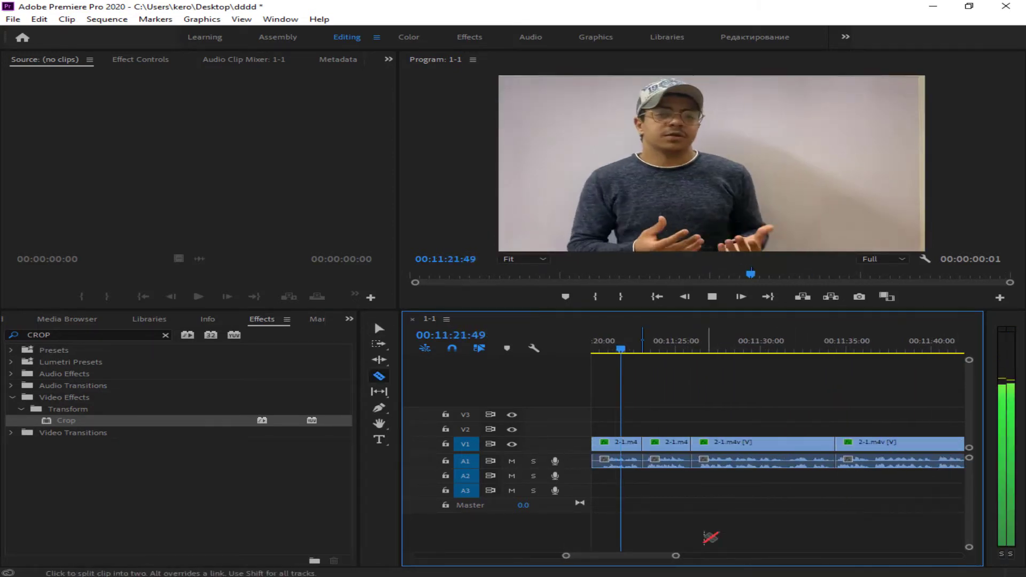
- Stop playback at about 11:22, return the playhead to the uncut part of 2-1.m4v and resume playing
{"action": "key", "text": "space"}
{"action": "left_click_drag", "start_coordinate": [675, 556], "coordinate": [785, 555]}
{"action": "left_click_drag", "start_coordinate": [913, 350], "coordinate": [923, 350]}
{"action": "left_click_drag", "start_coordinate": [785, 556], "coordinate": [696, 555]}
{"action": "key", "text": "space"}
{"action": "key", "text": "v"}
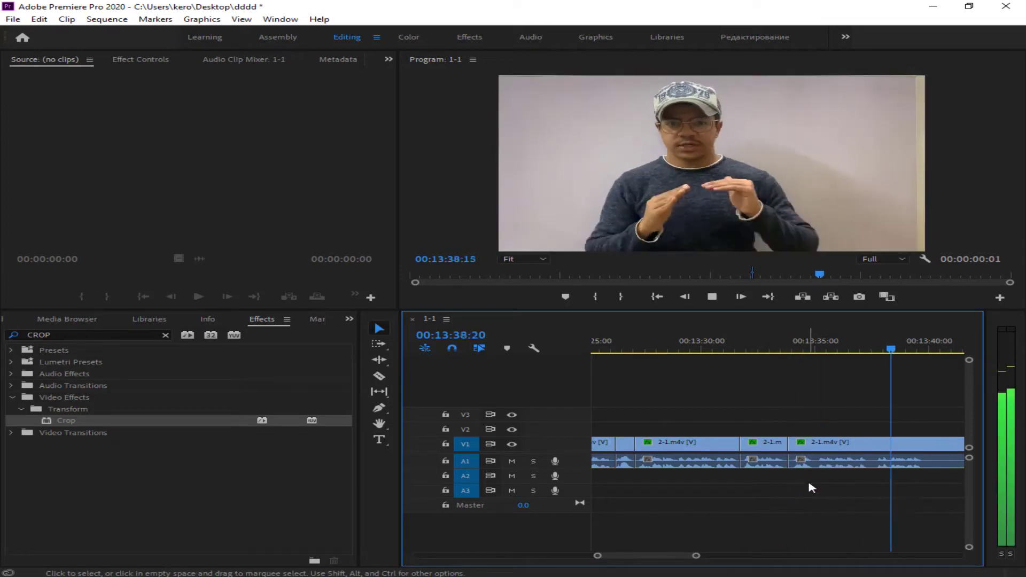
- Split 2-1.m4v around its pauses up to about 13:47 and ripple delete the silent segment
{"action": "key", "text": "space"}
{"action": "key", "text": "c"}
{"action": "left_click", "coordinate": [700, 460]}
{"action": "left_click", "coordinate": [768, 460]}
{"action": "key", "text": "v"}
{"action": "key", "text": "shift+Delete"}
{"action": "key", "text": "c"}
{"action": "left_click", "coordinate": [943, 461]}
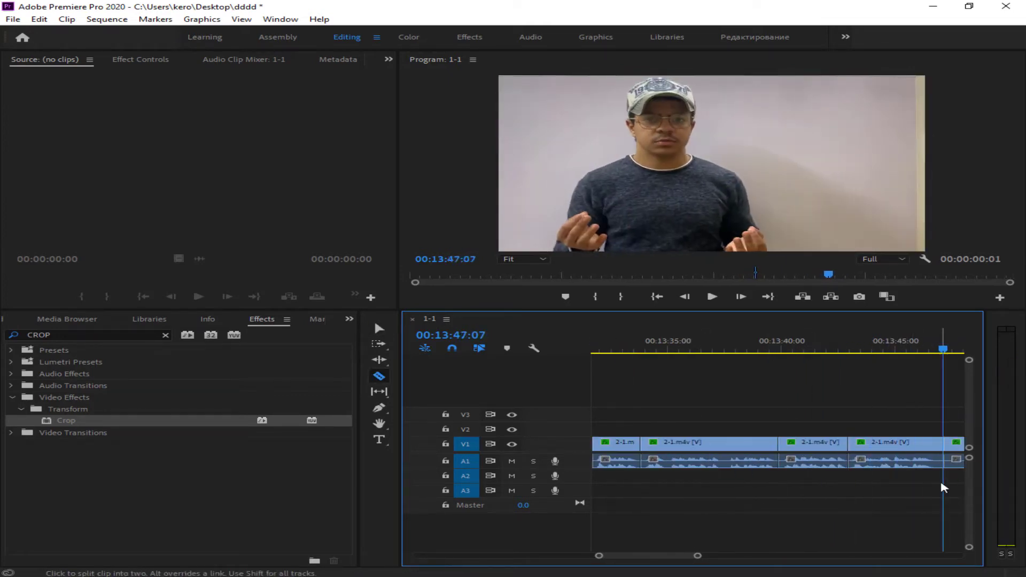
- Play on through 2-1.m4v and cut out the pause between about 13:58 and 13:59
{"action": "key", "text": "v"}
{"action": "left_click_drag", "start_coordinate": [610, 556], "coordinate": [614, 551]}
{"action": "key", "text": "space"}
{"action": "key", "text": "c"}
{"action": "left_click", "coordinate": [840, 462]}
{"action": "left_click", "coordinate": [863, 462]}
{"action": "key", "text": "v"}
{"action": "left_click", "coordinate": [851, 463]}
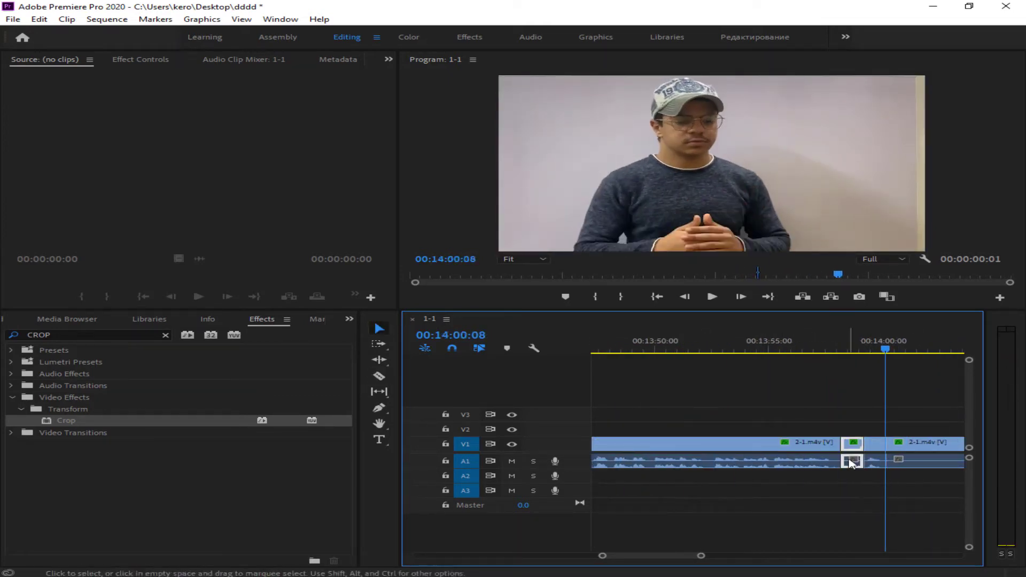
{"action": "key", "text": "Delete"}
- Select the trimmed segments on the timeline and nest them as a sequence named 22
{"action": "left_click_drag", "start_coordinate": [746, 506], "coordinate": [601, 434]}
{"action": "right_click", "coordinate": [699, 444]}
{"action": "left_click", "coordinate": [753, 275]}
{"action": "type", "text": "22"}
{"action": "key", "text": "Return"}
- Rearrange the clips near the sequence start by way of track V3 and ripple delete the V1 clip at the start
{"action": "left_click_drag", "start_coordinate": [735, 443], "coordinate": [630, 415]}
{"action": "left_click_drag", "start_coordinate": [659, 447], "coordinate": [693, 448]}
{"action": "left_click_drag", "start_coordinate": [627, 415], "coordinate": [628, 443]}
{"action": "left_click", "coordinate": [603, 443]}
{"action": "key", "text": "shift+Delete"}
- Play the sequence from its beginning to review the rearranged clips
{"action": "key", "text": "Home"}
{"action": "key", "text": "space"}
{"action": "key", "text": "space"}
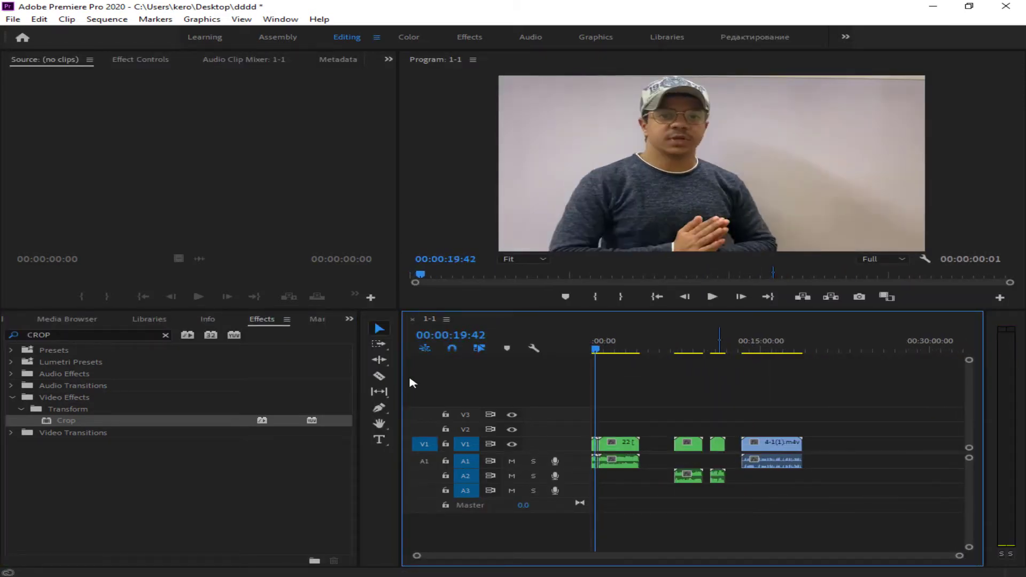
{"action": "key", "text": "space"}
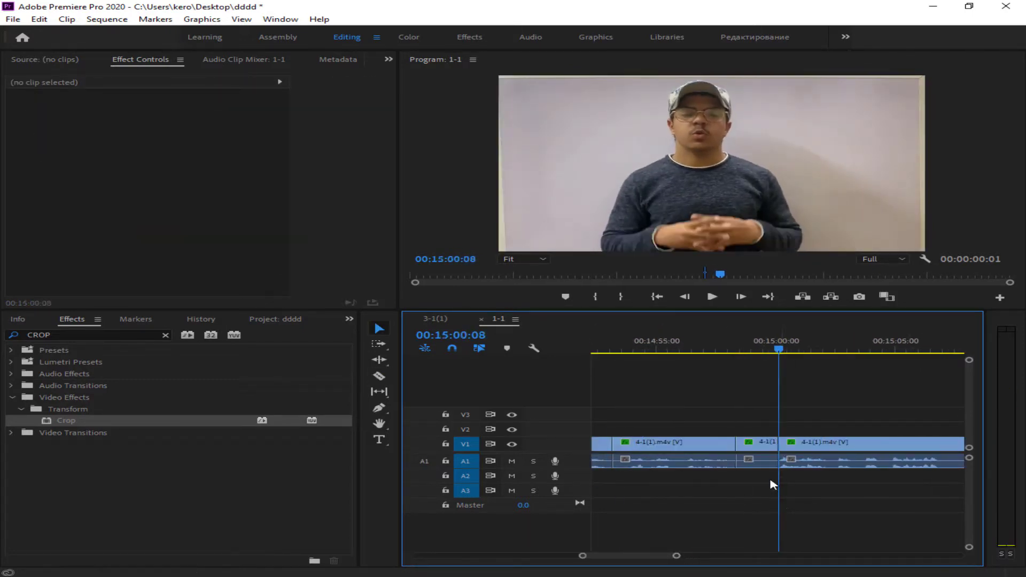
- Play on through the 4-1(1).m4v clip from about 15:00 and split it at its pauses up to about 15:03
{"action": "key", "text": "space"}
{"action": "key", "text": "space"}
{"action": "key", "text": "c"}
{"action": "left_click", "coordinate": [791, 460]}
{"action": "key", "text": "space"}
{"action": "left_click", "coordinate": [845, 460]}
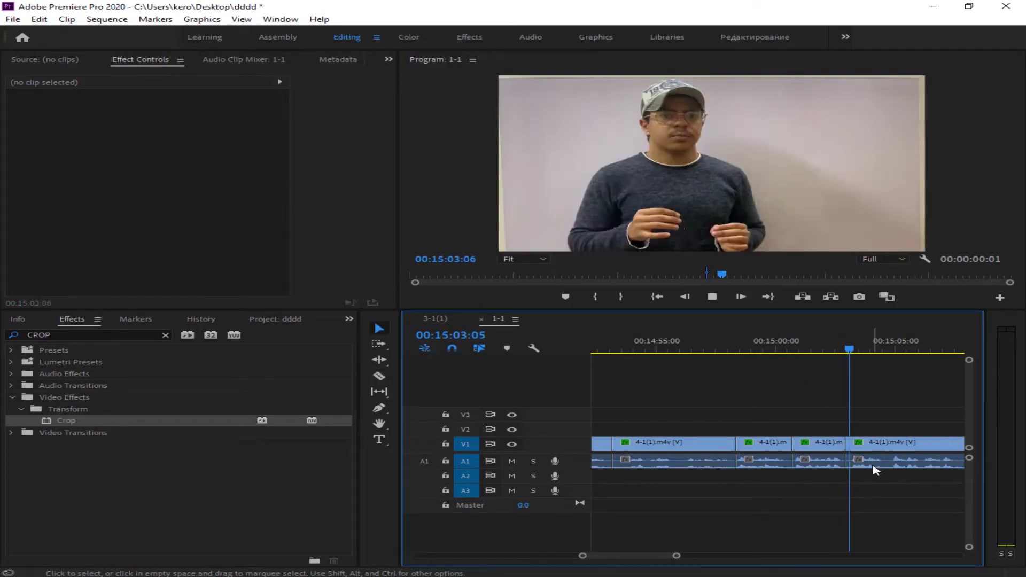
- Ripple delete the gaps left between the 4-1(1).m4v segments from about 15:10 on and continue playback from about 15:30
{"action": "key", "text": "c"}
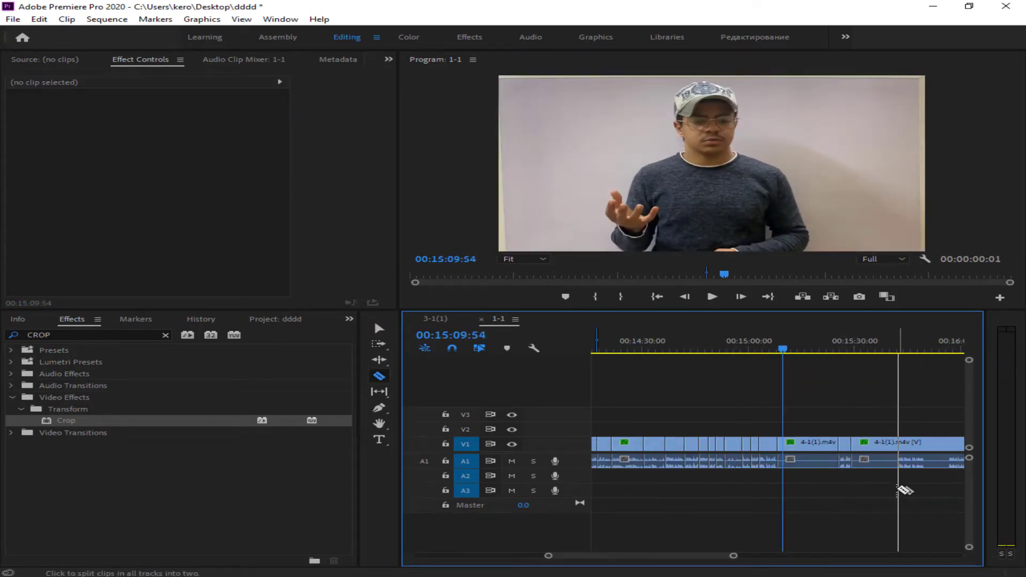
{"action": "right_click", "coordinate": [830, 462]}
{"action": "left_click", "coordinate": [876, 477]}
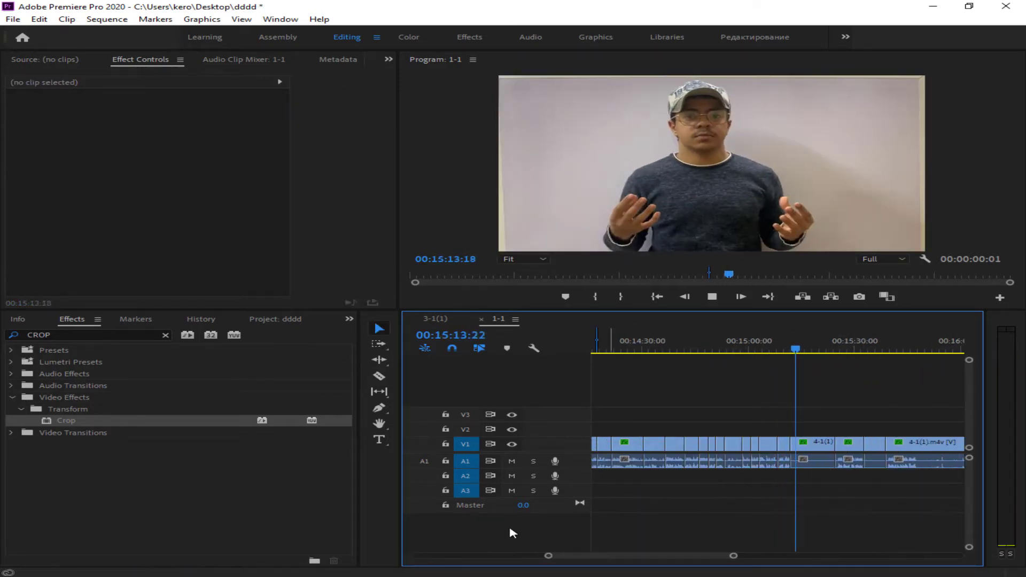
{"action": "right_click", "coordinate": [851, 463]}
{"action": "left_click", "coordinate": [911, 473]}
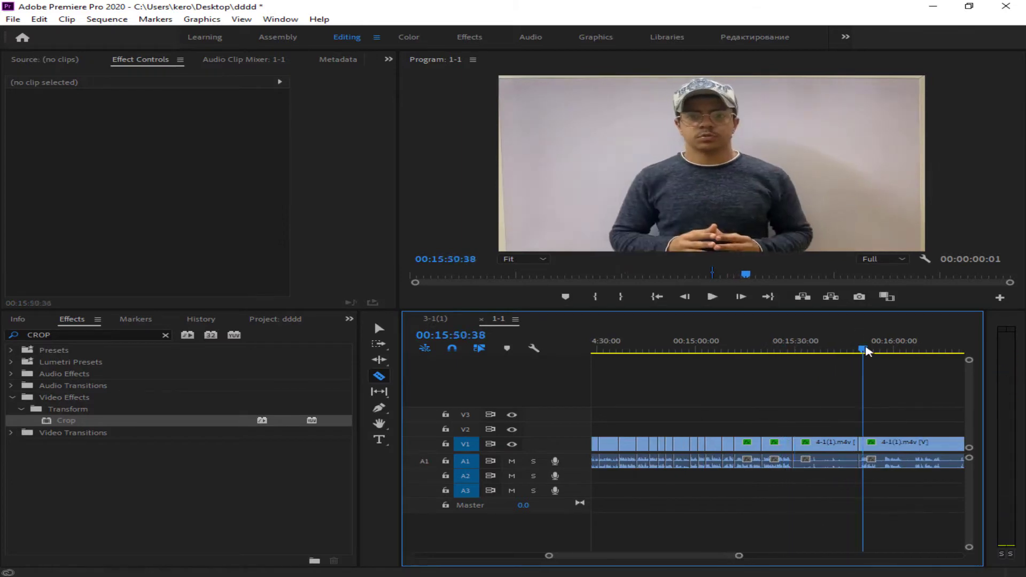
{"action": "key", "text": "="}
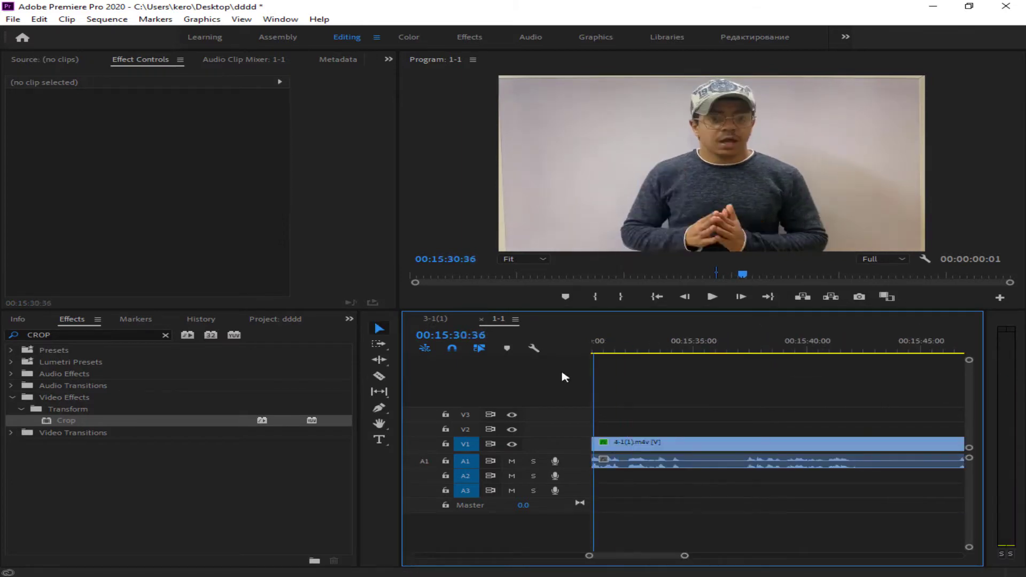
{"action": "key", "text": "space"}
{"action": "key", "text": "c"}
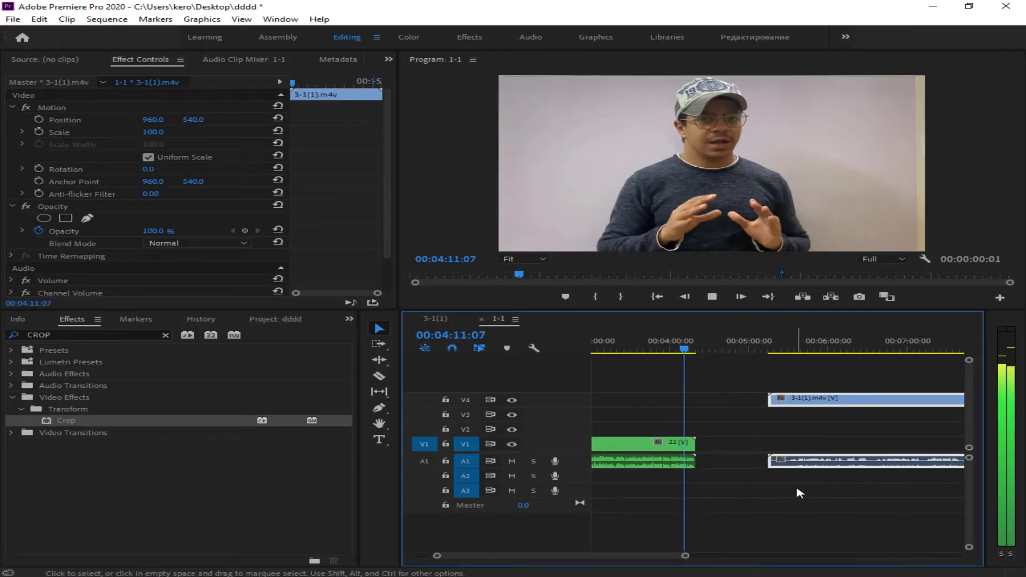
- Crop the 3-1(1).m4v clip by 9% on the left, 1% on the top, 12% on the right and 2% on the bottom
{"action": "left_click", "coordinate": [771, 351]}
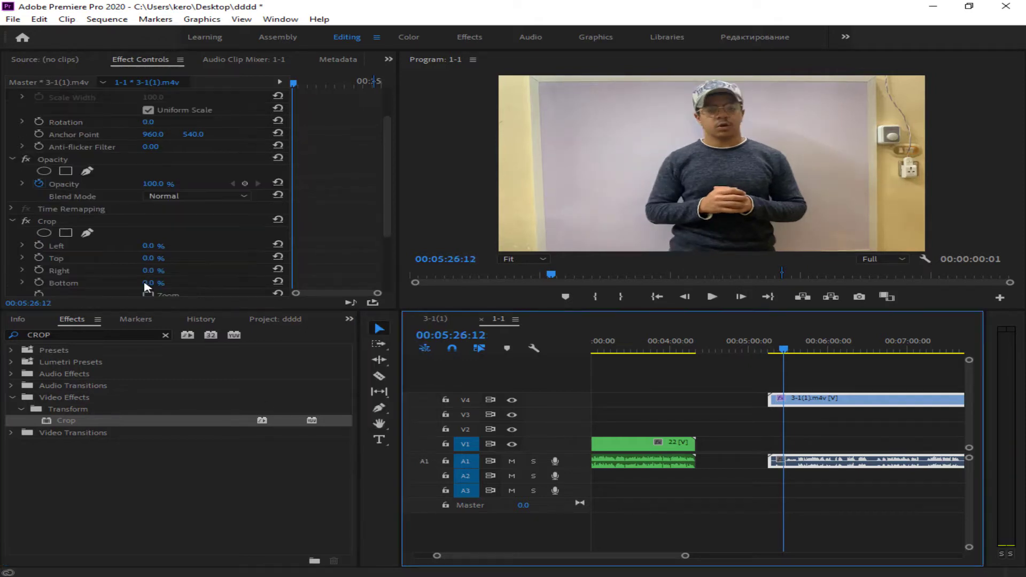
{"action": "left_click_drag", "start_coordinate": [148, 246], "coordinate": [165, 259]}
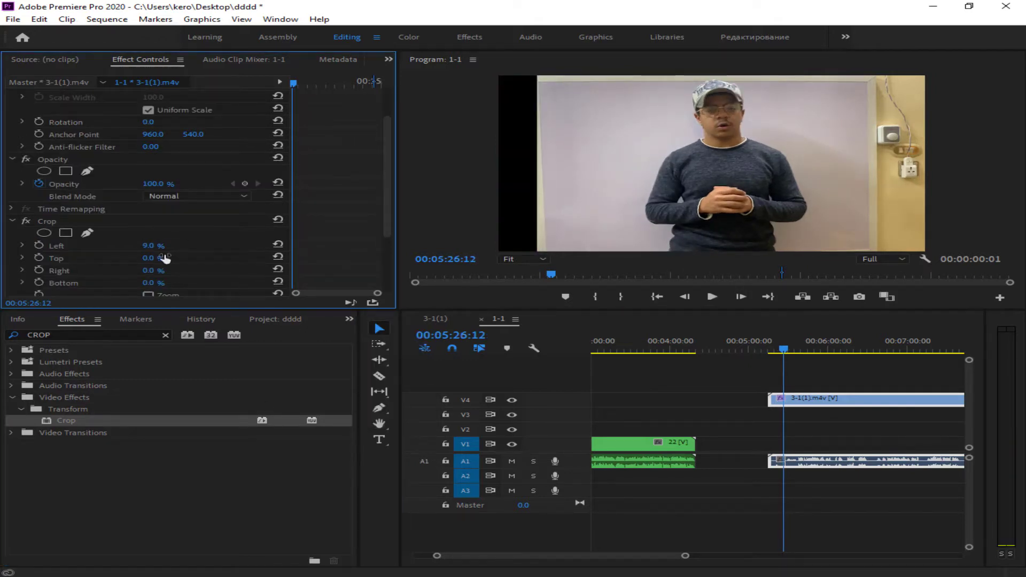
{"action": "left_click", "coordinate": [152, 258]}
{"action": "type", "text": "1"}
{"action": "key", "text": "Tab"}
{"action": "type", "text": "12"}
{"action": "key", "text": "Tab"}
{"action": "type", "text": "2"}
{"action": "key", "text": "Return"}
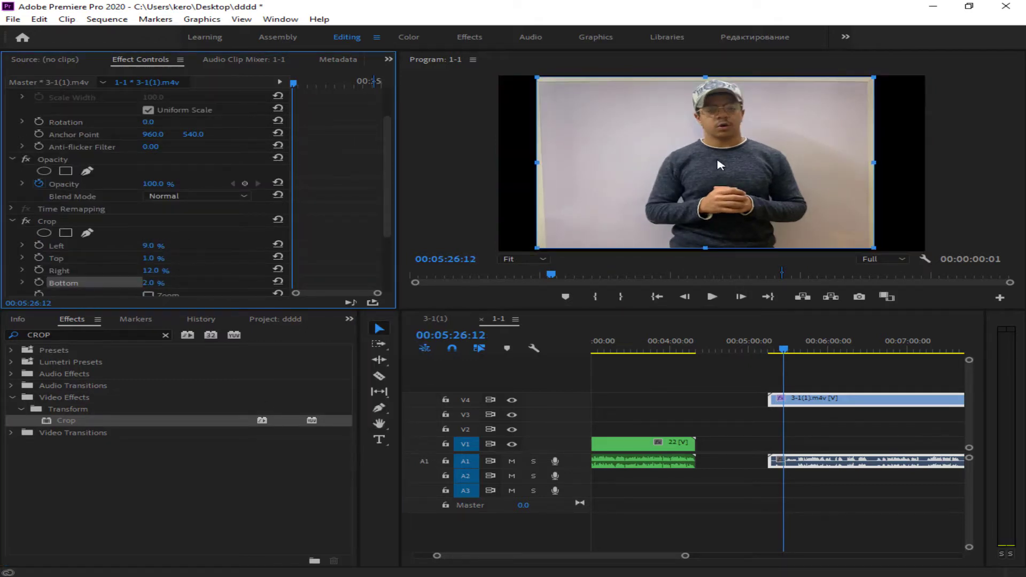
- Reframe the cropped 3-1(1).m4v clip with anchor point 942, 563, position 946, 714 and scale 131
{"action": "left_click_drag", "start_coordinate": [152, 134], "coordinate": [286, 120]}
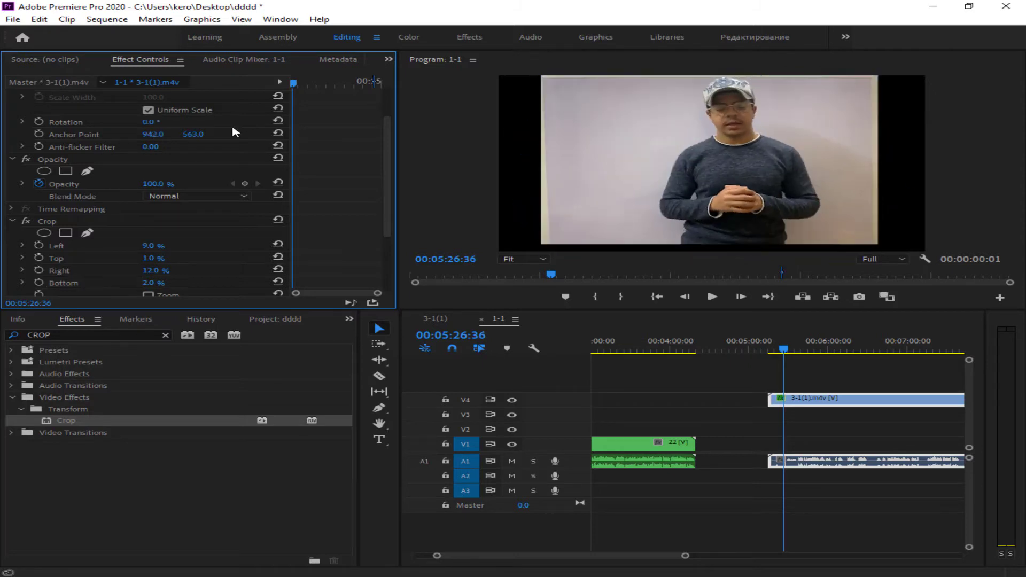
{"action": "scroll", "coordinate": [234, 130], "scroll_direction": "up", "scroll_amount": 2}
{"action": "left_click_drag", "start_coordinate": [153, 119], "coordinate": [135, 120]}
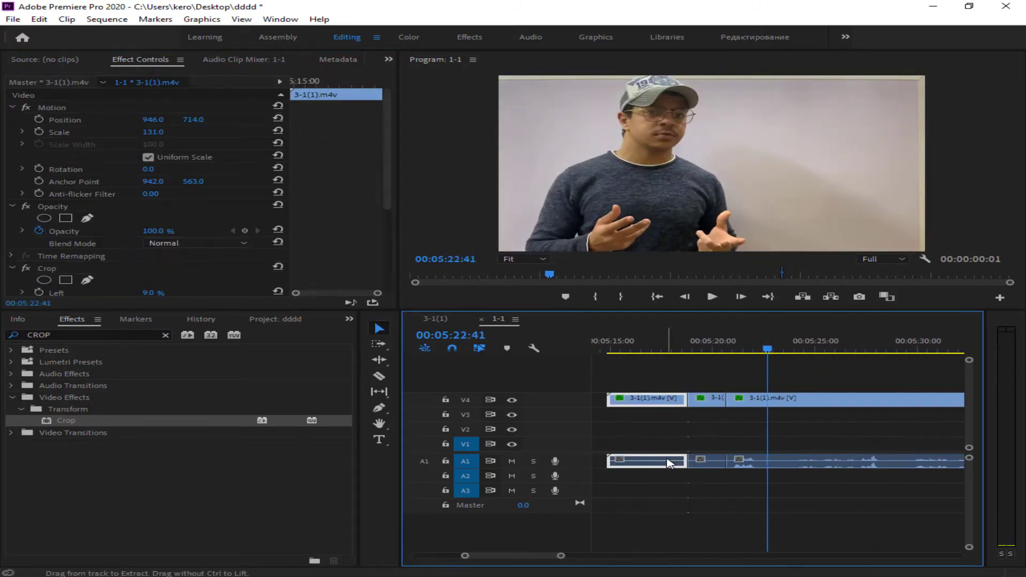
- Ripple delete the gap in 3-1(1).m4v at about 5:23 and split the clip at the pause around 5:28
{"action": "right_click", "coordinate": [777, 464]}
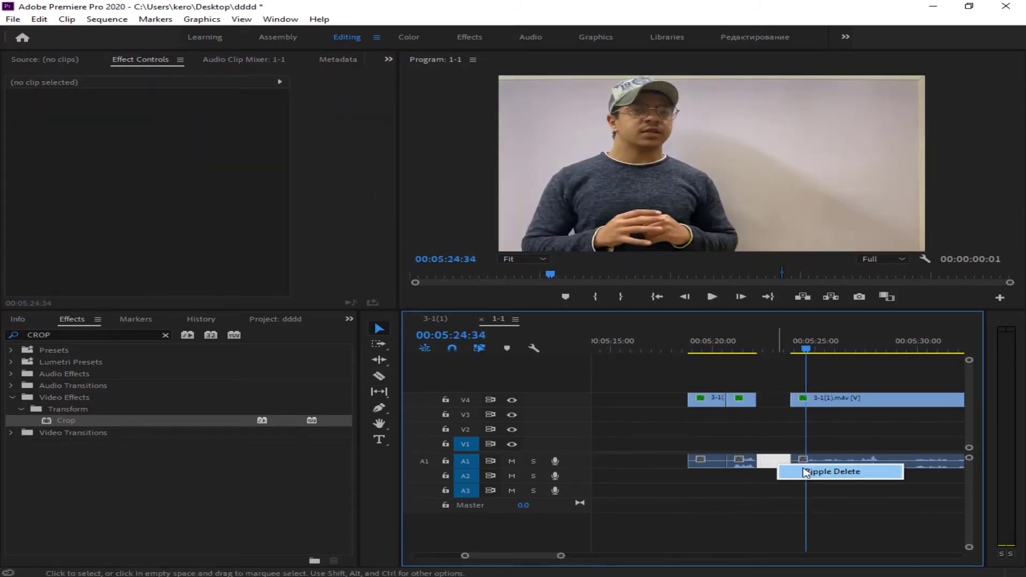
{"action": "left_click", "coordinate": [804, 473]}
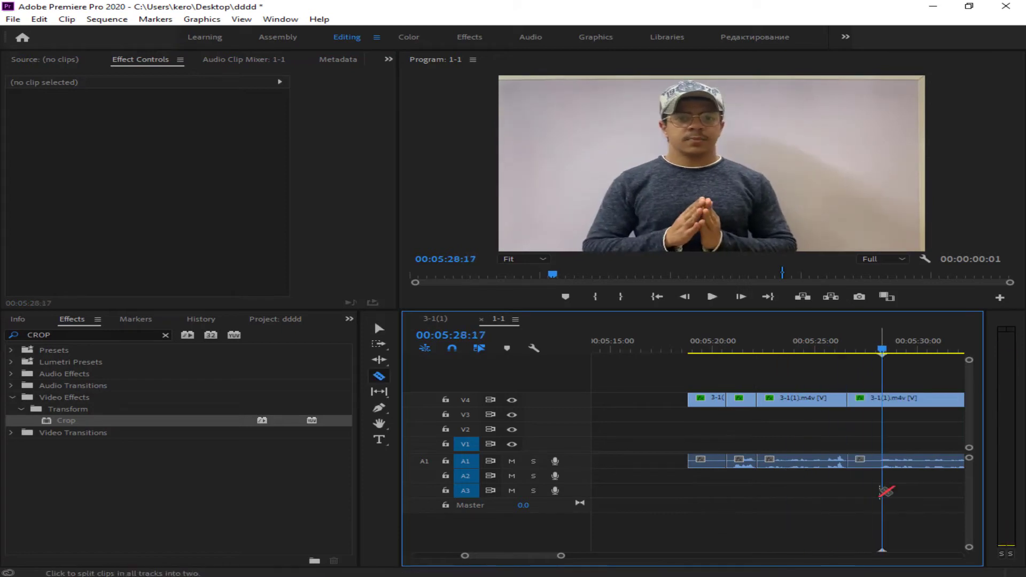
{"action": "left_click", "coordinate": [885, 463]}
{"action": "key", "text": "v"}
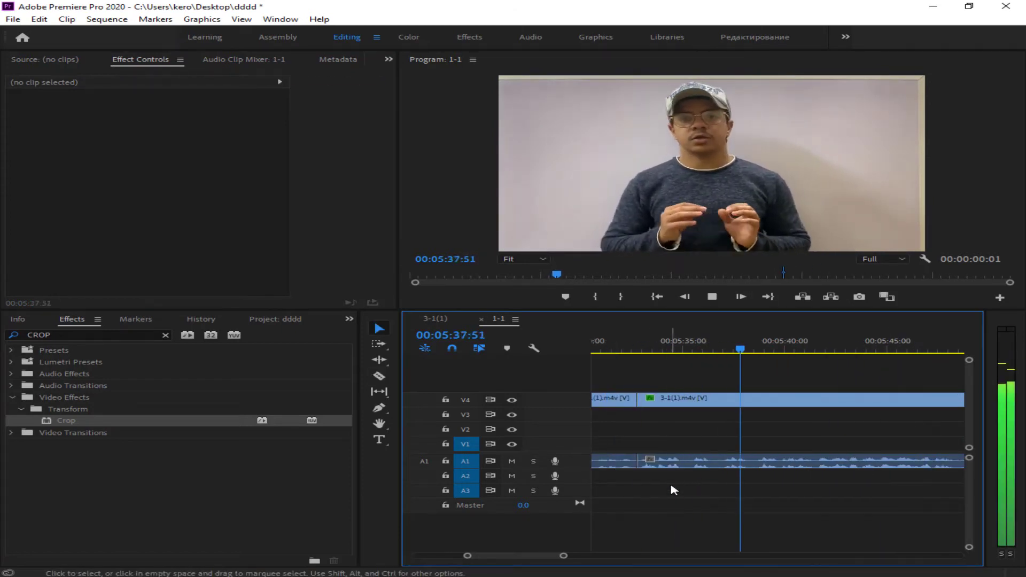
- Ripple delete the gap in 3-1(1).m4v at about 5:53 and split the clip around the pause after about 5:56
{"action": "right_click", "coordinate": [716, 458]}
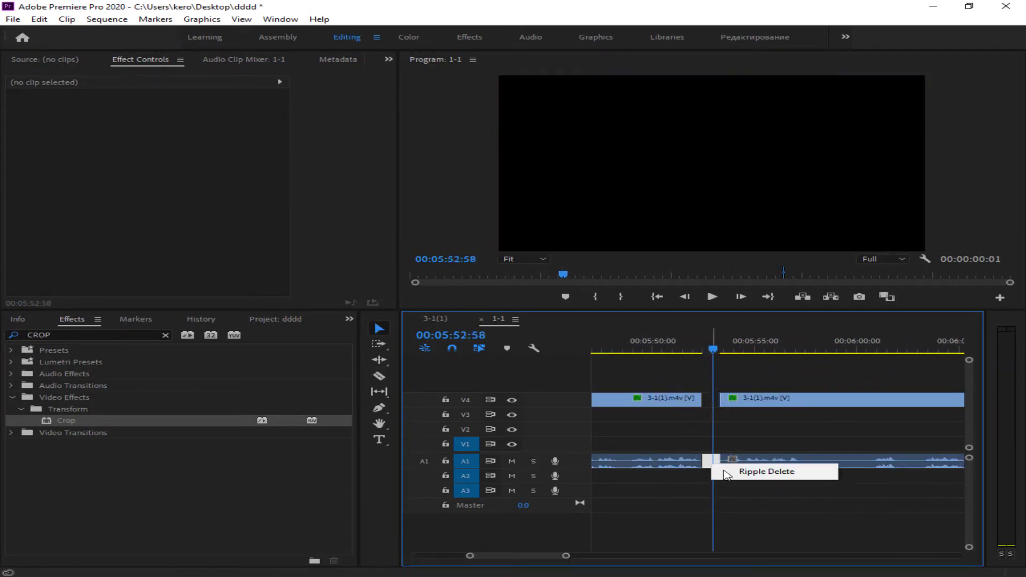
{"action": "left_click", "coordinate": [749, 474]}
{"action": "key", "text": "c"}
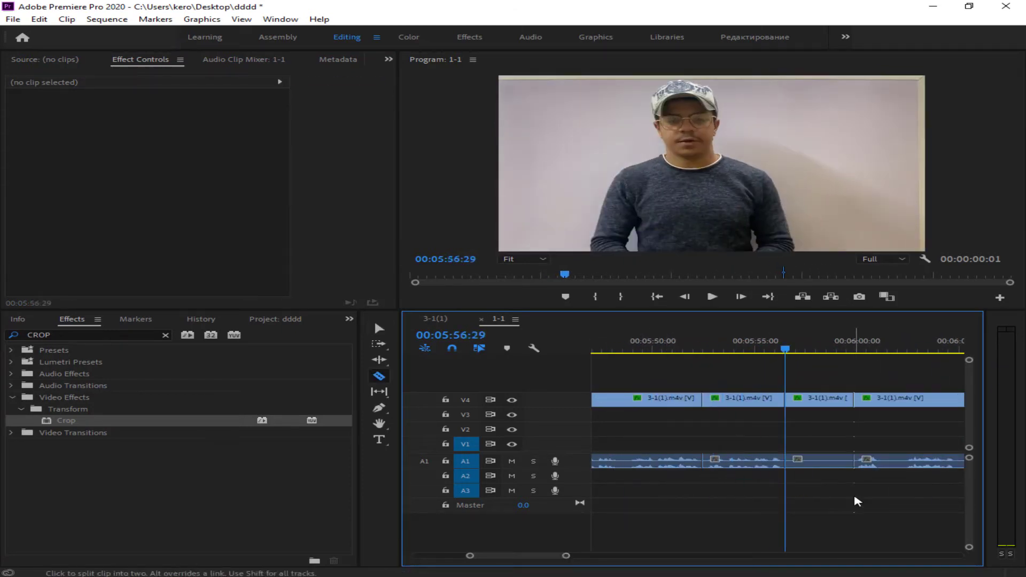
{"action": "key", "text": "space"}
{"action": "key", "text": "space"}
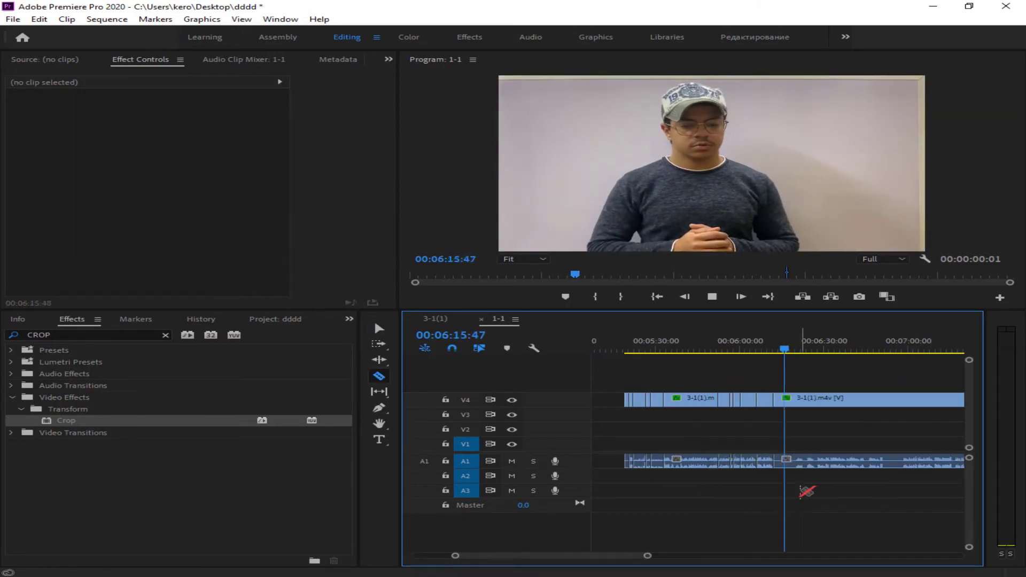
- Return to the 3-1(1).m4v clip and continue playback from about 6:17 to look for the next pause
{"action": "key", "text": "v"}
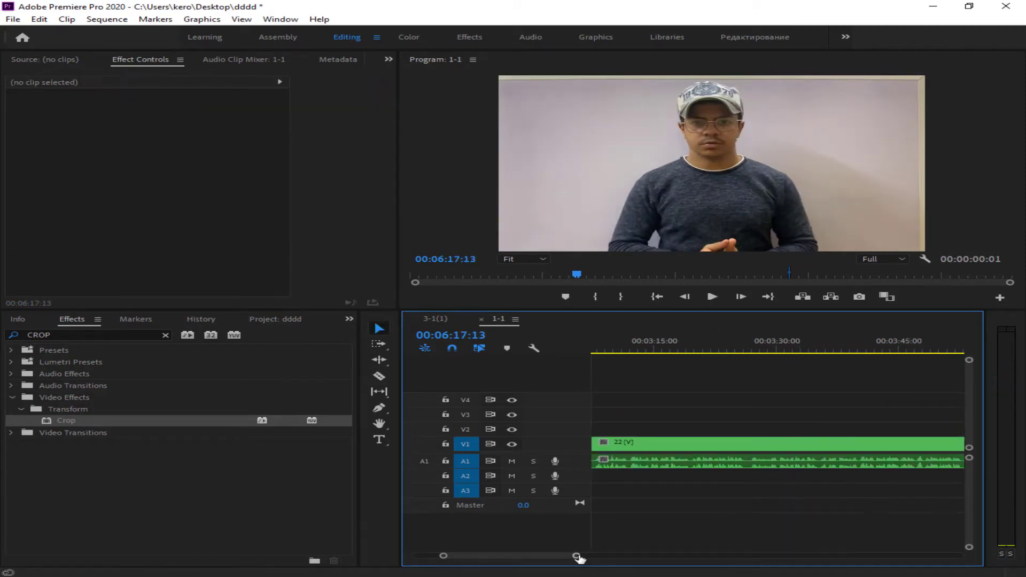
{"action": "left_click_drag", "start_coordinate": [577, 556], "coordinate": [720, 555]}
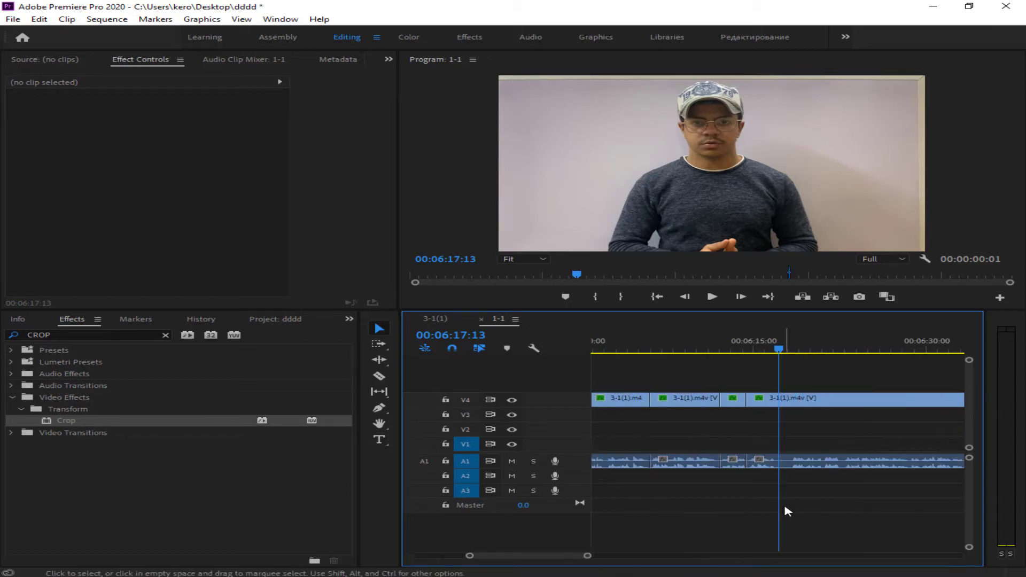
{"action": "key", "text": "space"}
{"action": "key", "text": "equal"}
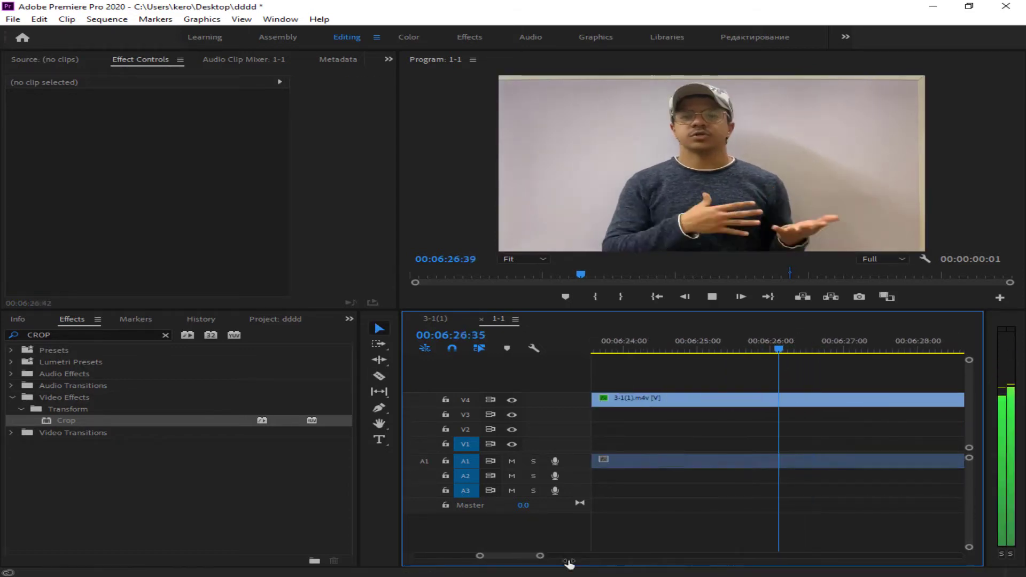
- Split 3-1(1).m4v around the pause from about 6:38 to 6:45, remove it and ripple delete the gap
{"action": "key", "text": "c"}
{"action": "key", "text": "space"}
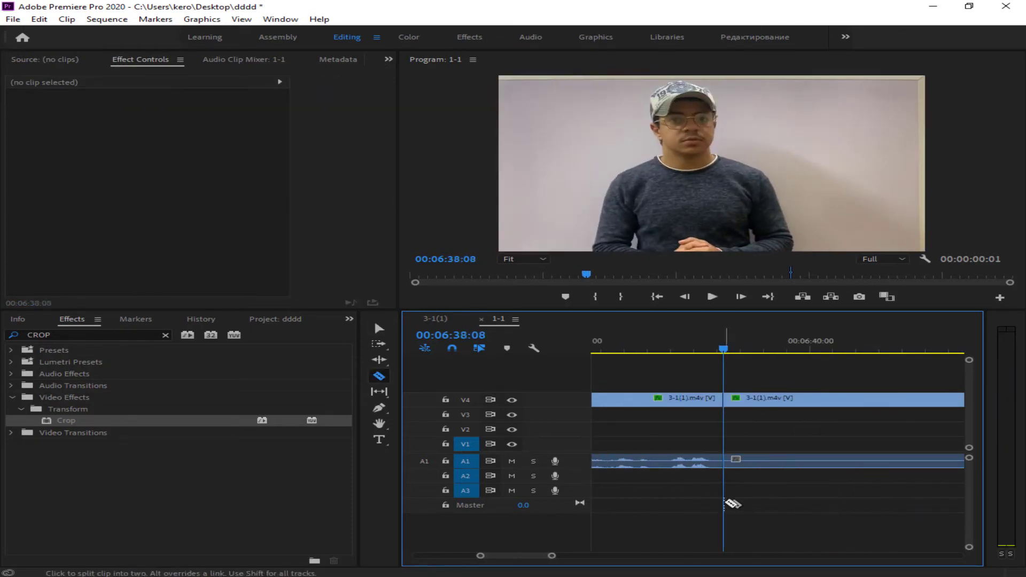
{"action": "key", "text": "space"}
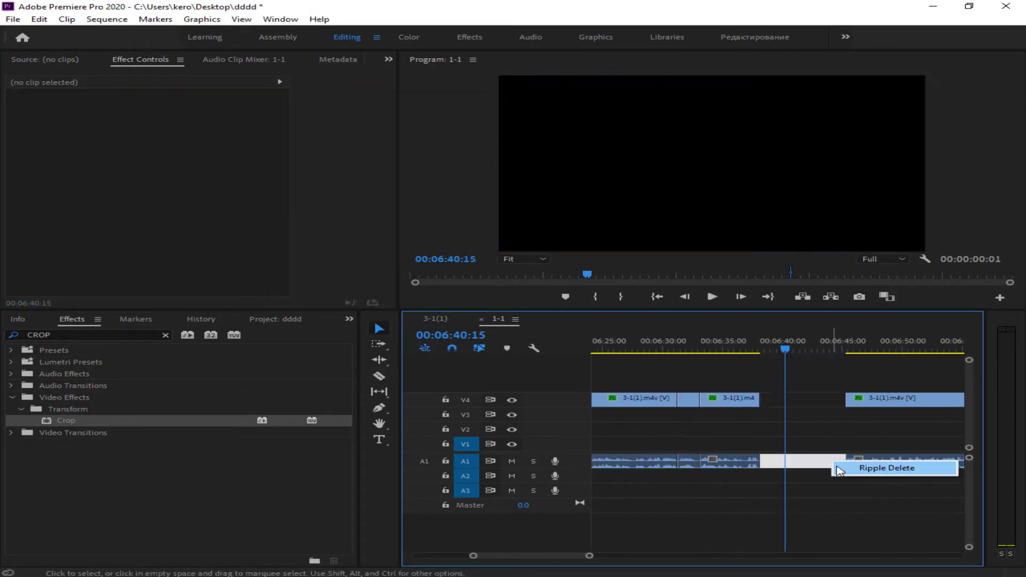
{"action": "left_click", "coordinate": [839, 469]}
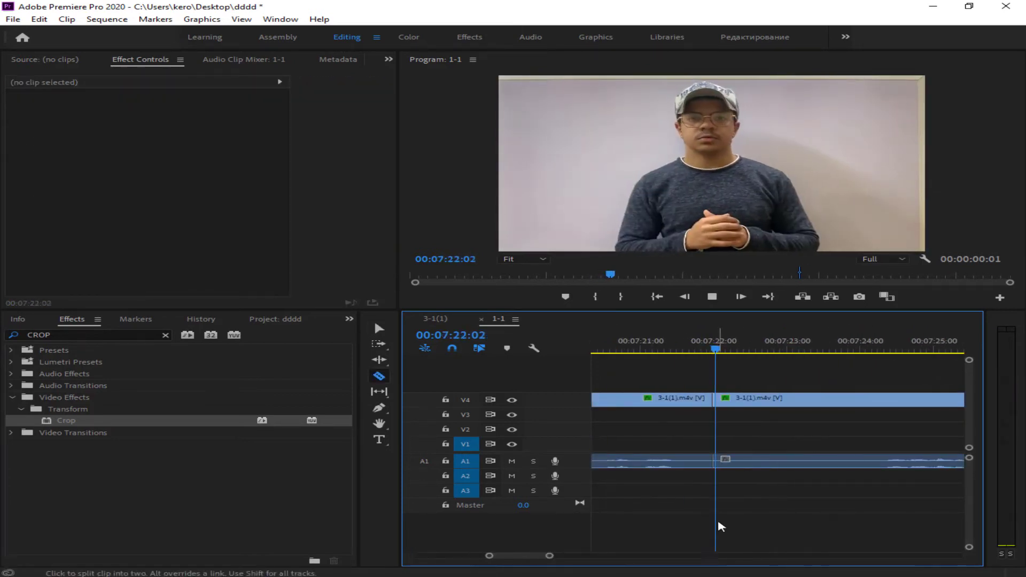
- Split the clip at the pause around 7:22 and ripple delete the gap at about 7:41
{"action": "key", "text": "c"}
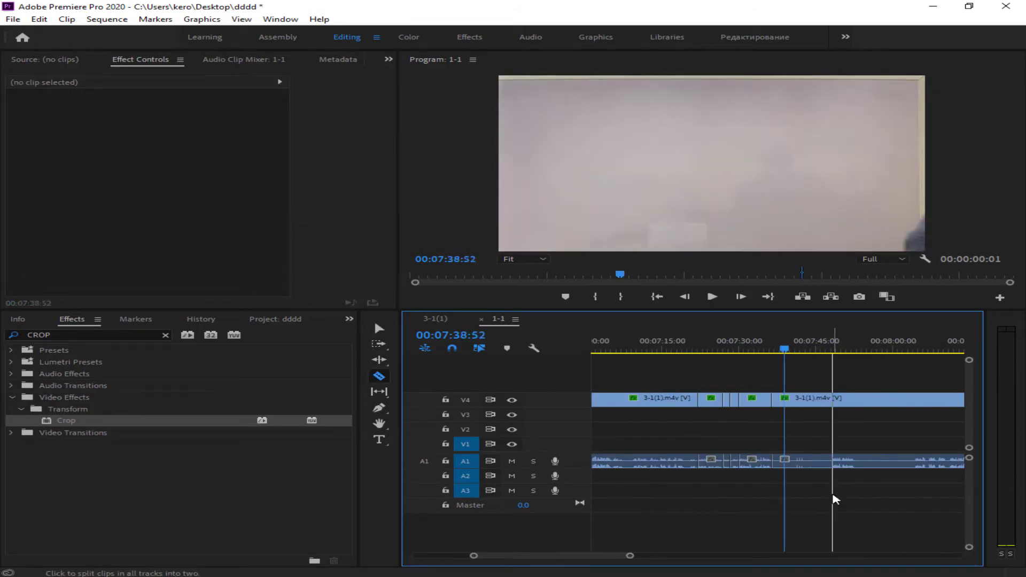
{"action": "right_click", "coordinate": [825, 461]}
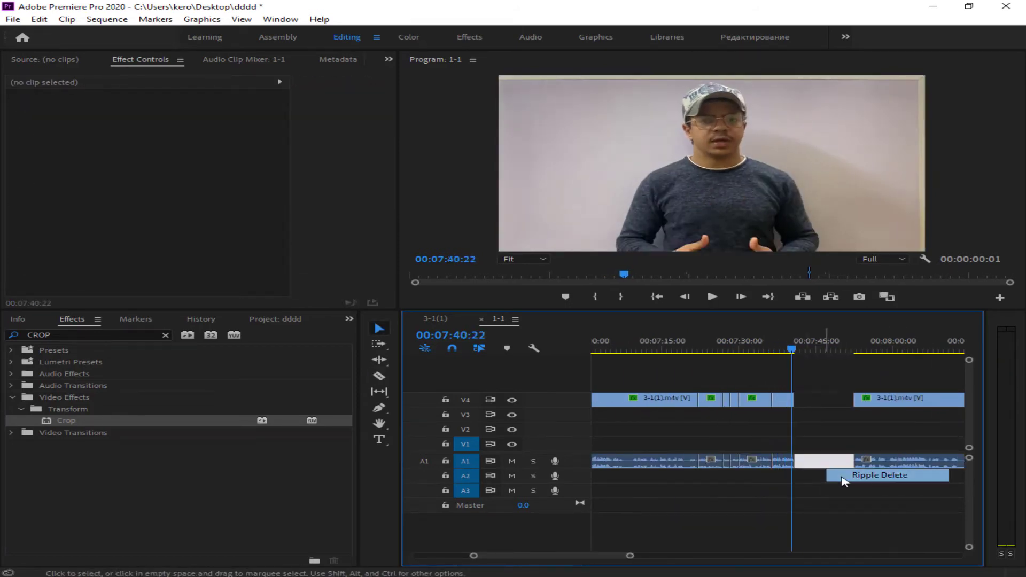
{"action": "left_click", "coordinate": [850, 473]}
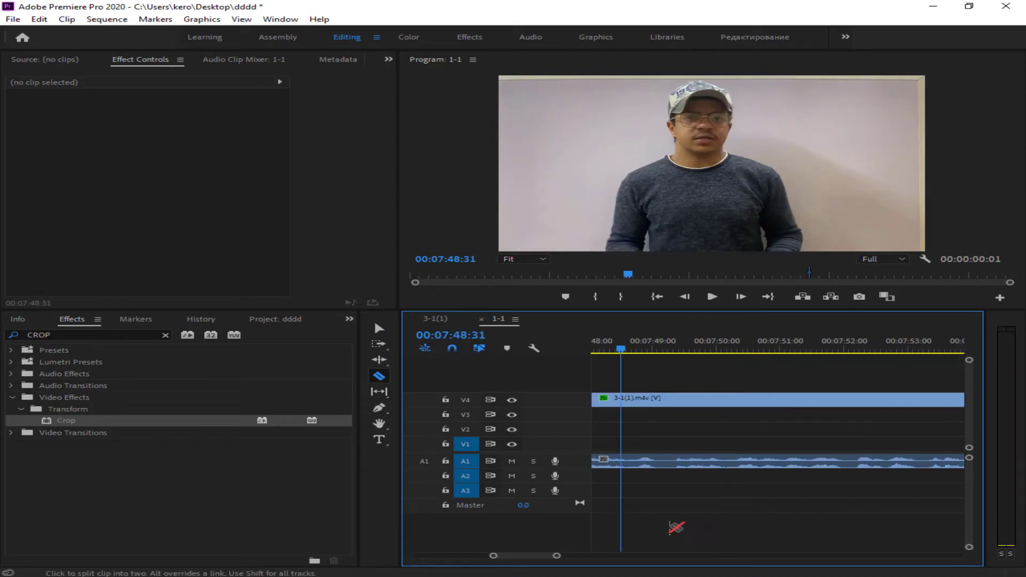
- Cut out the pause in 3-1(1).m4v after about 7:48 and ripple delete the gap
{"action": "key", "text": "="}
{"action": "left_click", "coordinate": [735, 460]}
{"action": "left_click", "coordinate": [752, 461]}
{"action": "key", "text": "v"}
{"action": "left_click", "coordinate": [742, 460]}
{"action": "key", "text": "Delete"}
{"action": "right_click", "coordinate": [744, 460]}
{"action": "left_click", "coordinate": [796, 466]}
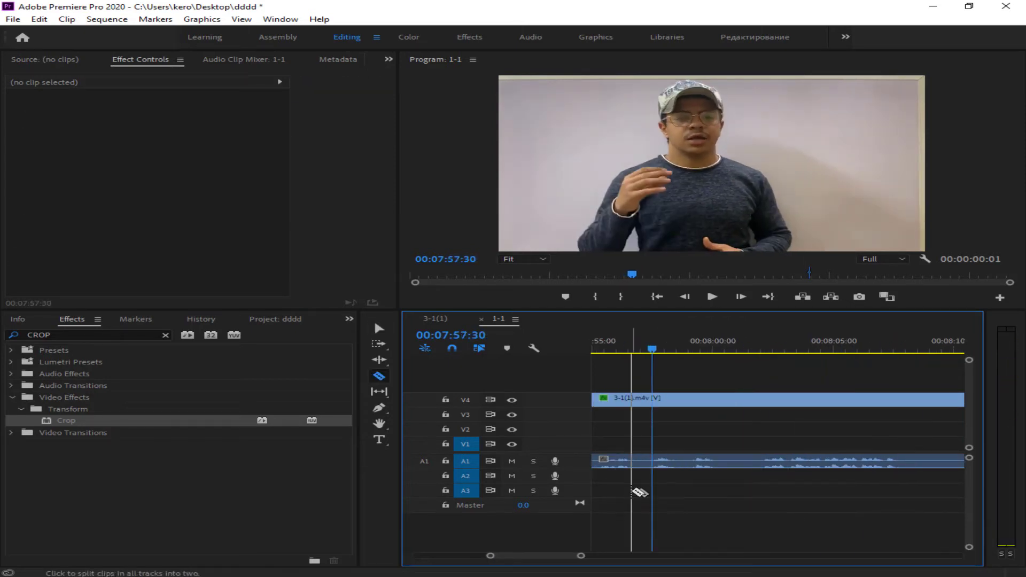
- Close the gap after about 7:57 and remove the pause from about 8:35 to 8:37
{"action": "right_click", "coordinate": [653, 521]}
{"action": "left_click", "coordinate": [694, 529]}
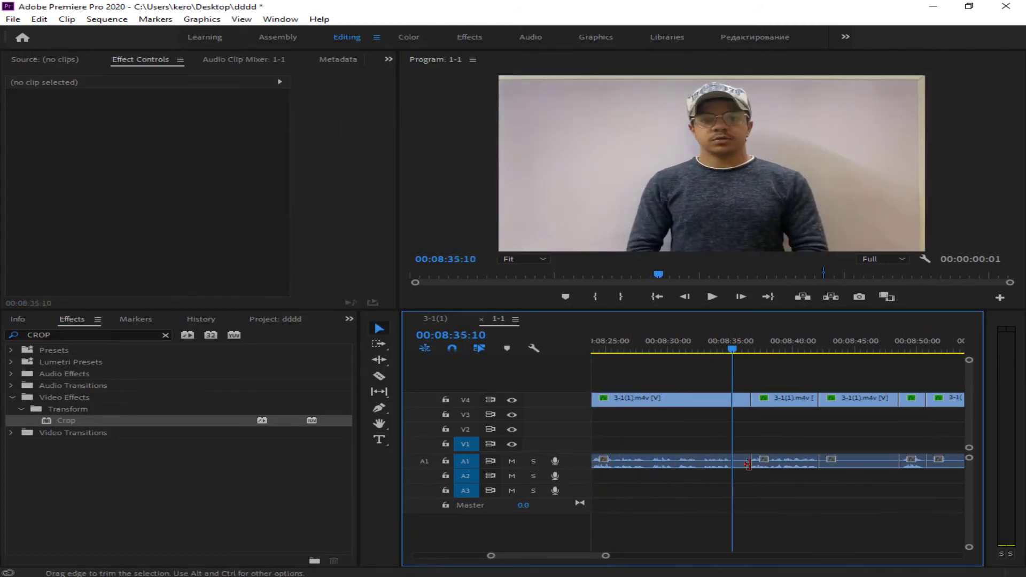
{"action": "left_click_drag", "start_coordinate": [747, 465], "coordinate": [732, 464]}
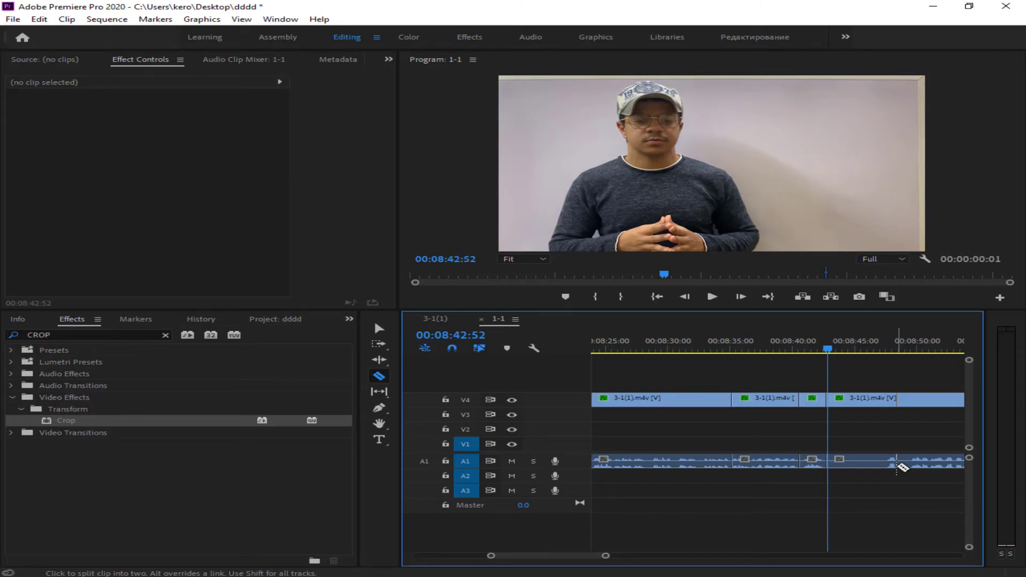
- Split the clip at the end of the pause before about 8:48, then ripple delete the gap at about 8:43
{"action": "left_click", "coordinate": [896, 465]}
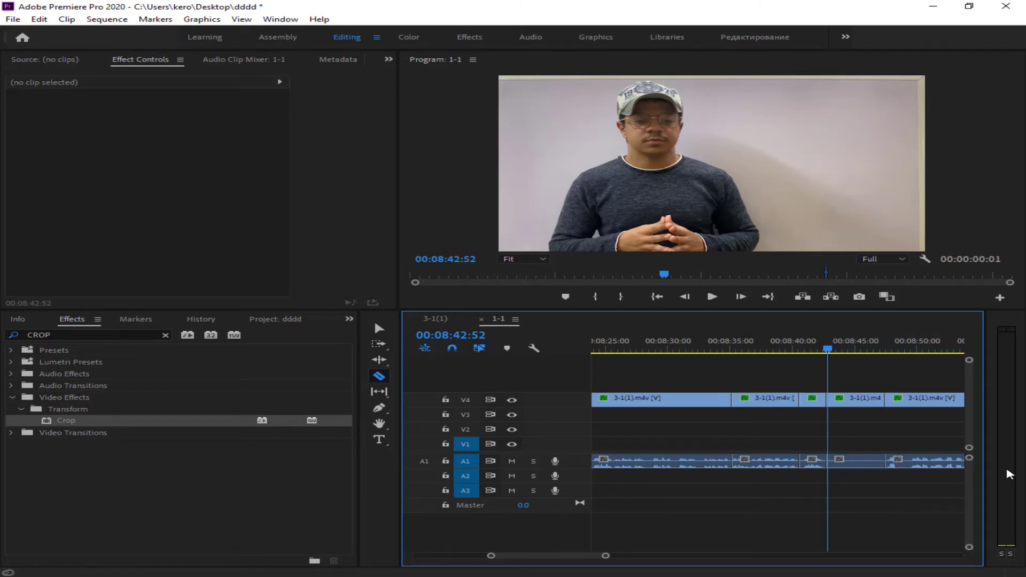
{"action": "right_click", "coordinate": [845, 468]}
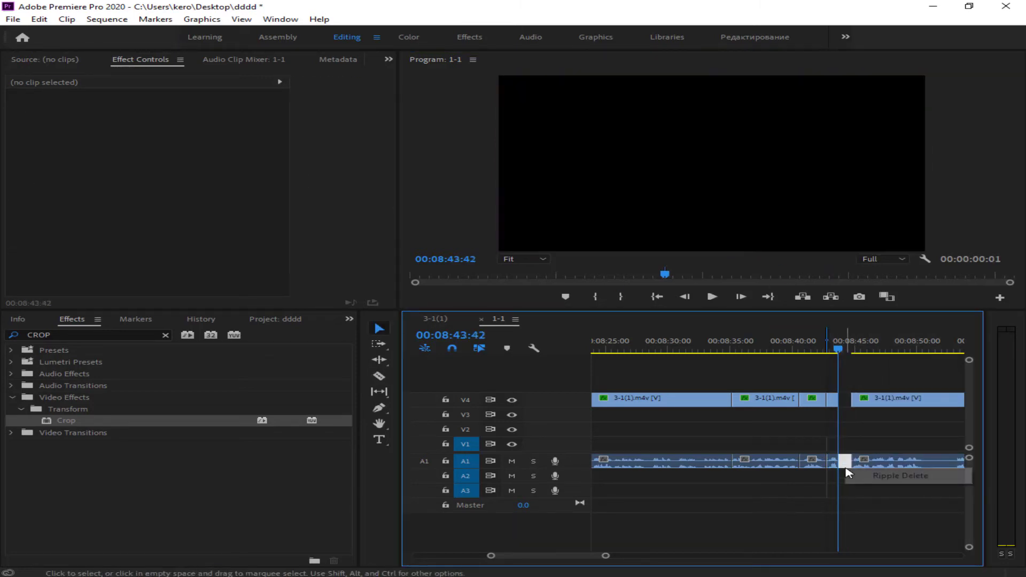
{"action": "left_click", "coordinate": [900, 476]}
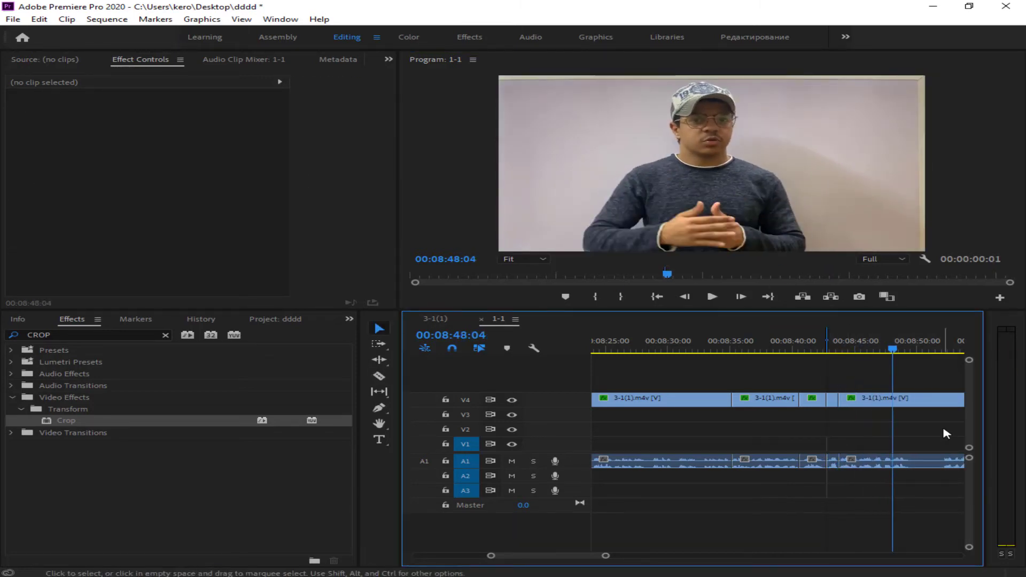
- Cut out the pause in 3-1(1).m4v from about 8:49 to 8:52 and ripple delete it
{"action": "key", "text": "space"}
{"action": "key", "text": "space"}
{"action": "key", "text": "c"}
{"action": "left_click", "coordinate": [910, 458]}
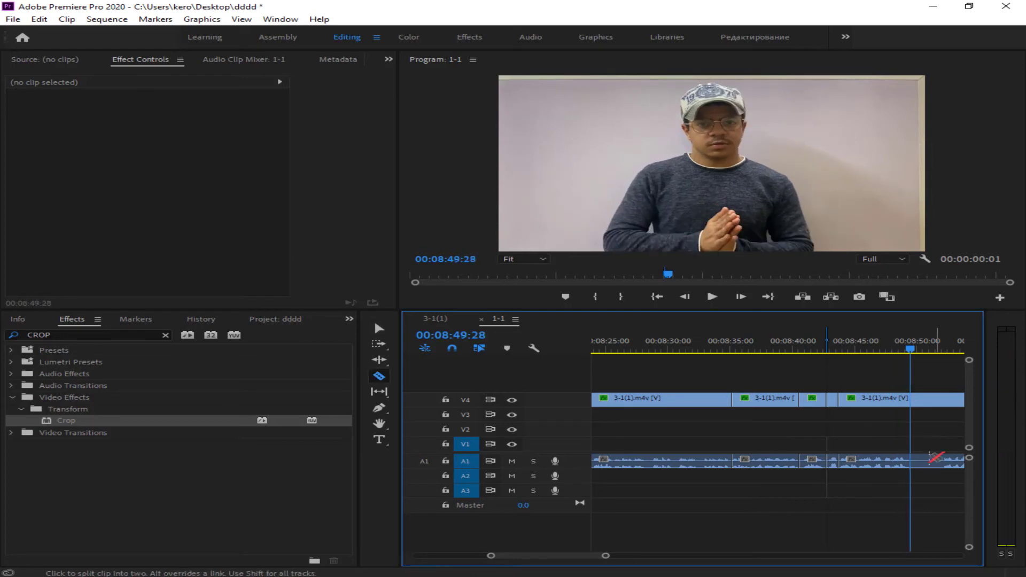
{"action": "left_click", "coordinate": [942, 457]}
{"action": "key", "text": "v"}
{"action": "left_click", "coordinate": [919, 464]}
{"action": "key", "text": "shift+Delete"}
- Play on to the pause at about 8:53 and ripple delete that segment
{"action": "key", "text": "space"}
{"action": "key", "text": "space"}
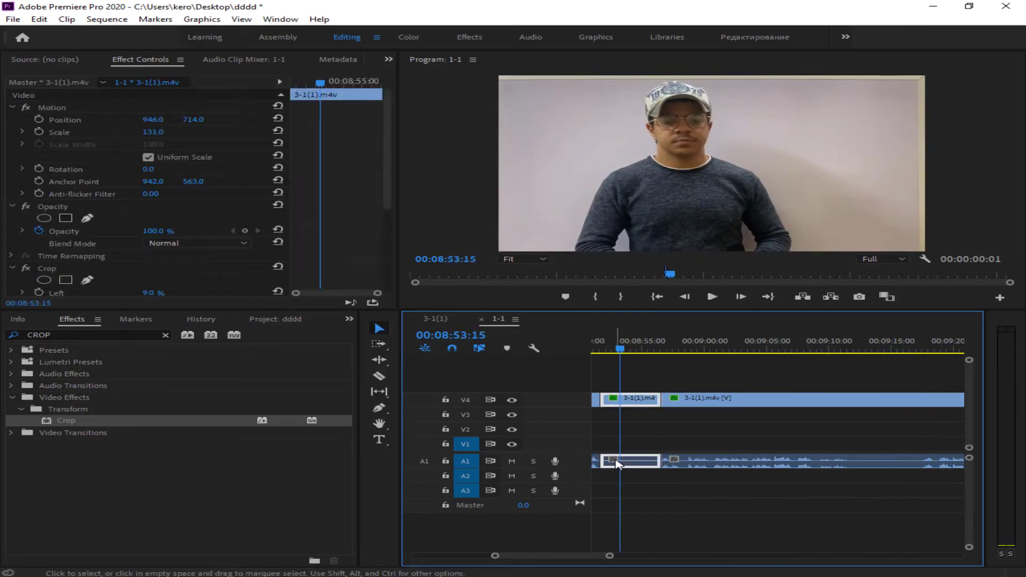
{"action": "left_click", "coordinate": [648, 476]}
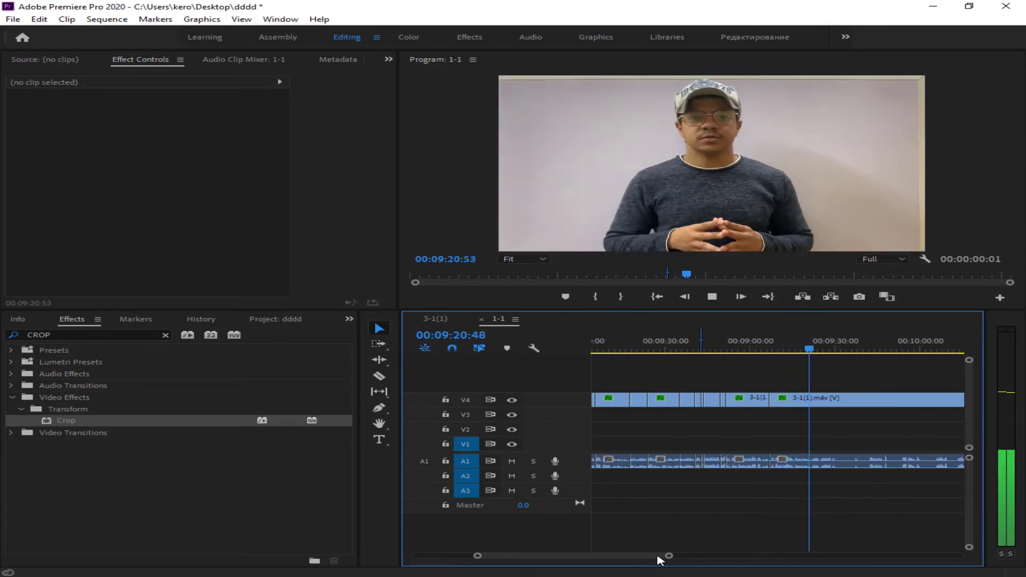
- Split the clip around the pause starting at about 9:30, delete the segment and close the gap
{"action": "key", "text": "c"}
{"action": "left_click", "coordinate": [837, 460]}
{"action": "left_click", "coordinate": [867, 460]}
{"action": "key", "text": "v"}
{"action": "left_click", "coordinate": [855, 460]}
{"action": "key", "text": "Delete"}
{"action": "right_click", "coordinate": [856, 465]}
{"action": "left_click", "coordinate": [871, 476]}
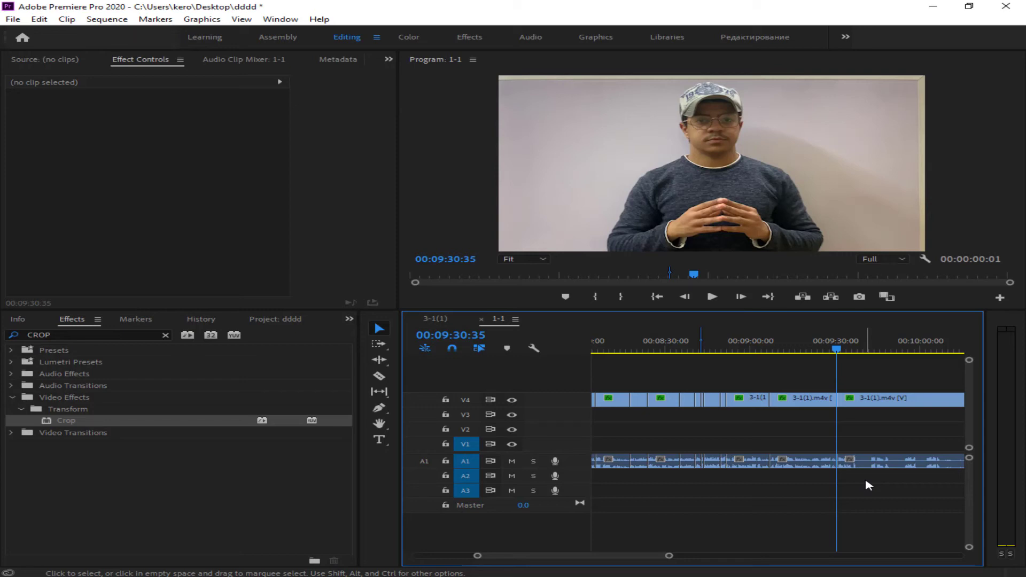
- Find the pause starting at about 9:37, split the clip on both sides of it and remove the segment
{"action": "key", "text": "space"}
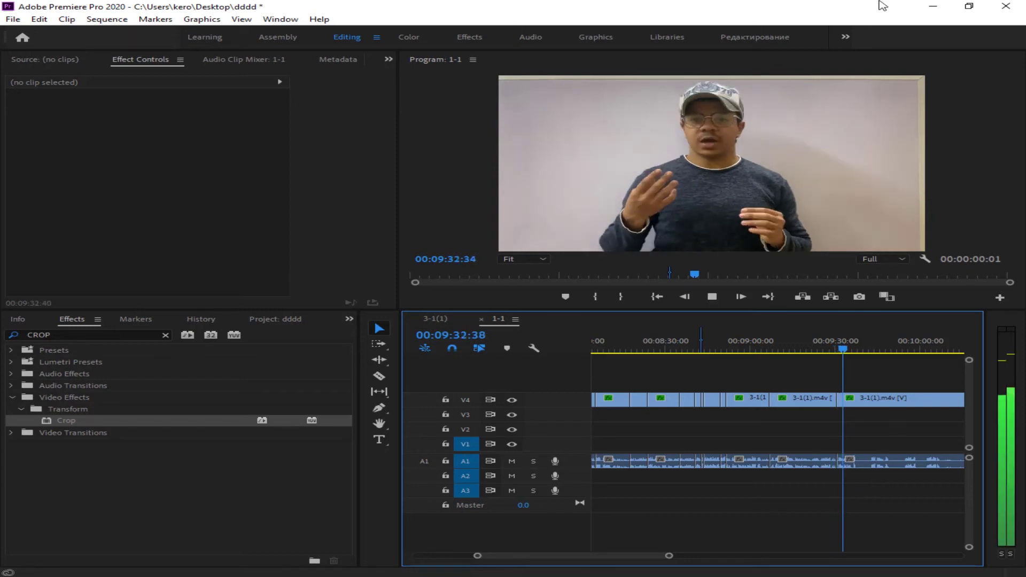
{"action": "key", "text": "c"}
{"action": "key", "text": "space"}
{"action": "key", "text": "equal"}
{"action": "key", "text": "equal"}
{"action": "left_click", "coordinate": [771, 460]}
{"action": "left_click", "coordinate": [817, 460]}
{"action": "key", "text": "v"}
{"action": "left_click", "coordinate": [801, 462]}
- Cut out the pause starting at about 9:43 and ripple delete the gap it leaves
{"action": "key", "text": "space"}
{"action": "left_click", "coordinate": [826, 461]}
{"action": "left_click", "coordinate": [872, 460]}
{"action": "key", "text": "v"}
{"action": "left_click", "coordinate": [853, 461]}
{"action": "key", "text": "Delete"}
{"action": "right_click", "coordinate": [854, 460]}
{"action": "left_click", "coordinate": [861, 466]}
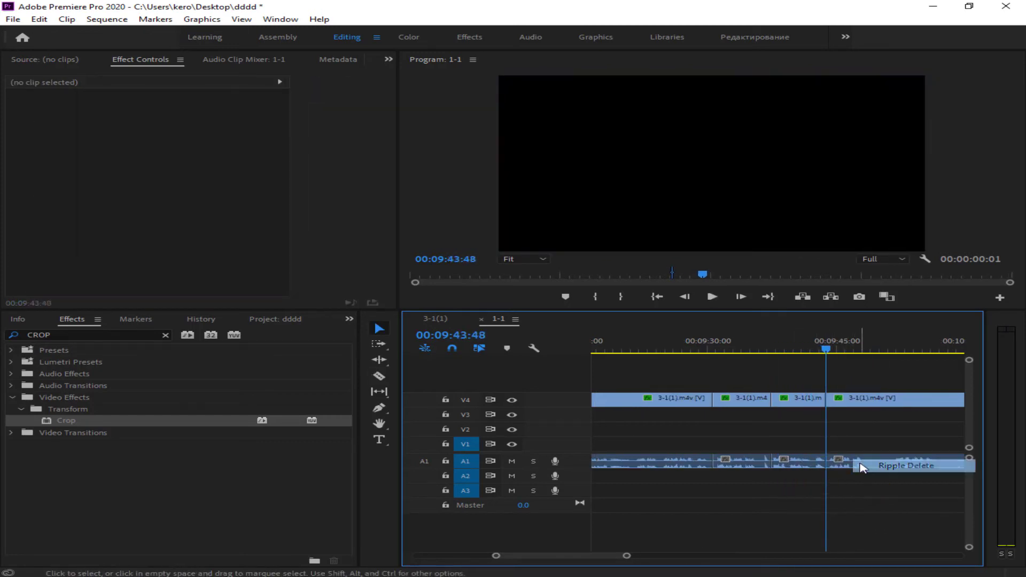
- Replay the last cuts, delete the pause after about 9:47 and ripple delete the gap
{"action": "left_click_drag", "start_coordinate": [833, 349], "coordinate": [748, 336]}
{"action": "key", "text": "space"}
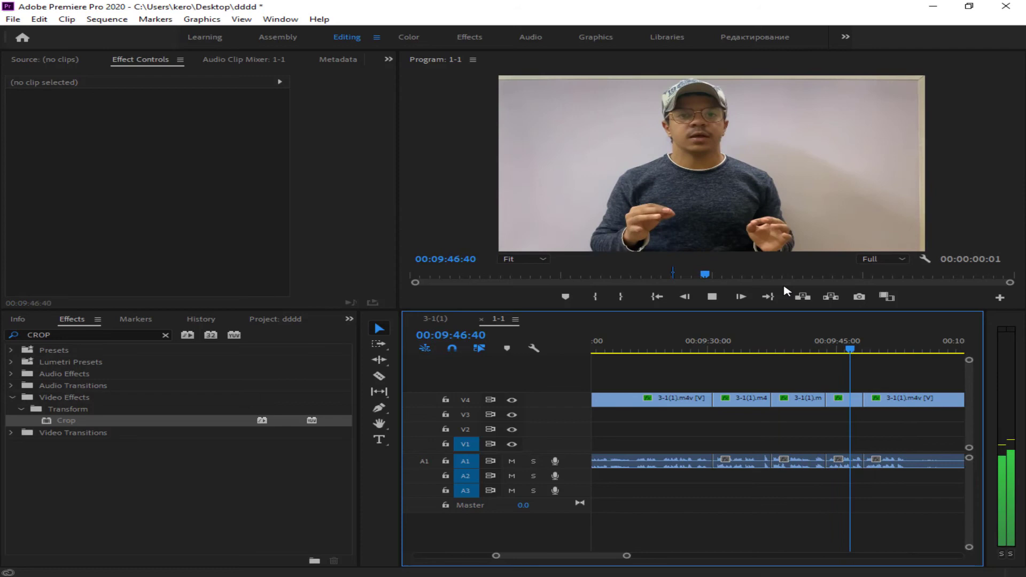
{"action": "left_click", "coordinate": [848, 344]}
{"action": "left_click_drag", "start_coordinate": [627, 556], "coordinate": [733, 556]}
{"action": "key", "text": "space"}
{"action": "key", "text": "space"}
{"action": "left_click", "coordinate": [826, 460]}
{"action": "key", "text": "Delete"}
{"action": "right_click", "coordinate": [831, 459]}
{"action": "left_click", "coordinate": [862, 466]}
- Replay the section before 9:50, split 3-1(1).m4v around the next pause and ripple delete the segment
{"action": "left_click", "coordinate": [737, 345]}
{"action": "left_click", "coordinate": [687, 345]}
{"action": "key", "text": "space"}
{"action": "key", "text": "c"}
{"action": "left_click", "coordinate": [800, 461]}
{"action": "key", "text": "space"}
{"action": "key", "text": "space"}
{"action": "left_click", "coordinate": [699, 347]}
{"action": "left_click", "coordinate": [758, 462]}
{"action": "key", "text": "v"}
{"action": "left_click", "coordinate": [895, 463]}
{"action": "key", "text": "shift+Delete"}
- Trim off the silence from about 9:50 to 10:01 and ripple delete the gap
{"action": "left_click", "coordinate": [706, 348]}
{"action": "key", "text": "space"}
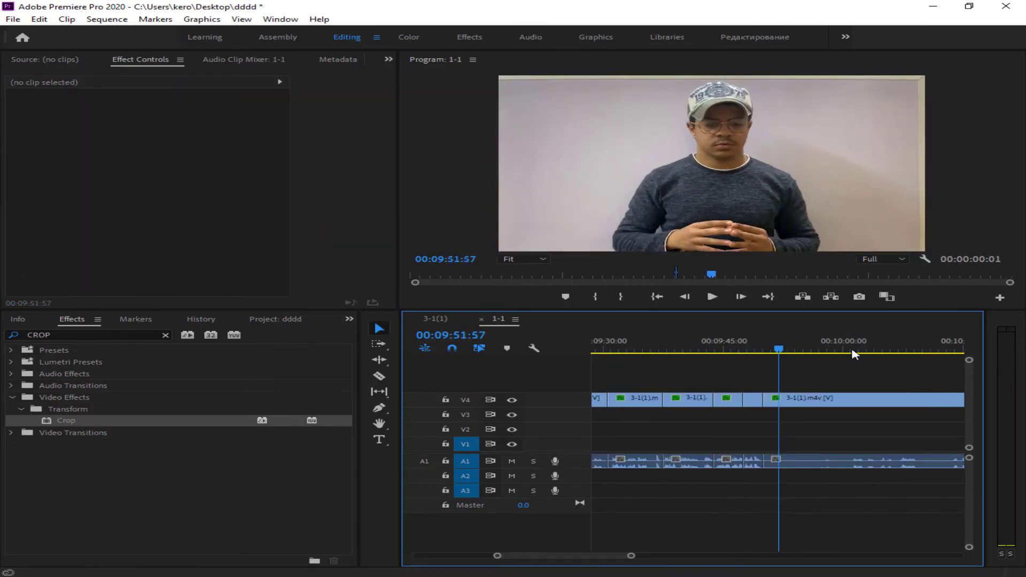
{"action": "left_click", "coordinate": [857, 350]}
{"action": "left_click_drag", "start_coordinate": [765, 399], "coordinate": [855, 399]}
{"action": "right_click", "coordinate": [821, 465]}
{"action": "left_click", "coordinate": [854, 476]}
- Split the clip at the end of the pause at about 9:58 and ripple delete the unwanted segment
{"action": "left_click_drag", "start_coordinate": [670, 556], "coordinate": [591, 556]}
{"action": "key", "text": "c"}
{"action": "left_click", "coordinate": [940, 462], "text": "shift"}
{"action": "key", "text": "v"}
{"action": "key", "text": "shift+Delete"}
{"action": "key", "text": "space"}
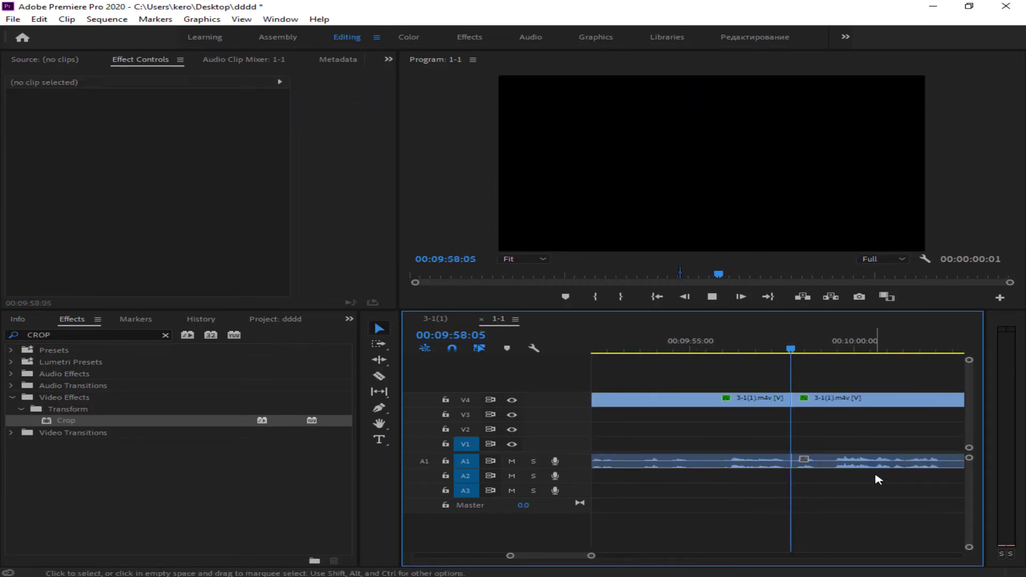
- Split the clip at about 9:59 and ripple delete the short segment after 9:58
{"action": "key", "text": "c"}
{"action": "left_click", "coordinate": [825, 463]}
{"action": "left_click", "coordinate": [812, 465]}
{"action": "key", "text": "shift+Delete"}
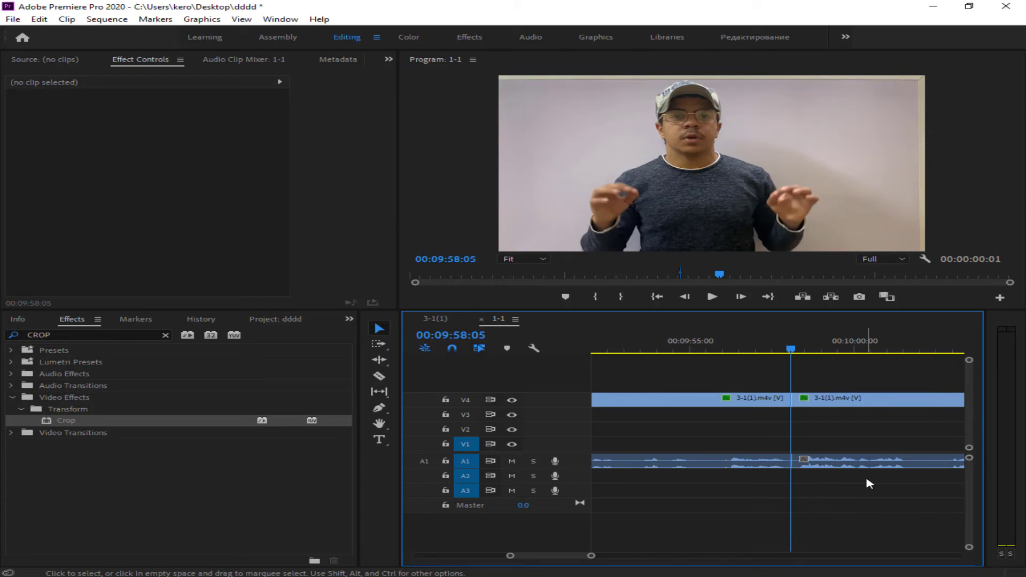
- Split the clip around the pause from about 10:01 to 10:03 and ripple delete it
{"action": "key", "text": "space"}
{"action": "key", "text": "c"}
{"action": "left_click", "coordinate": [908, 463]}
{"action": "left_click", "coordinate": [948, 462]}
{"action": "left_click", "coordinate": [930, 463]}
{"action": "key", "text": "shift+Delete"}
- Ripple delete the gap in 3-1(1).m4v at about 10:06
{"action": "key", "text": "c"}
{"action": "right_click", "coordinate": [740, 465]}
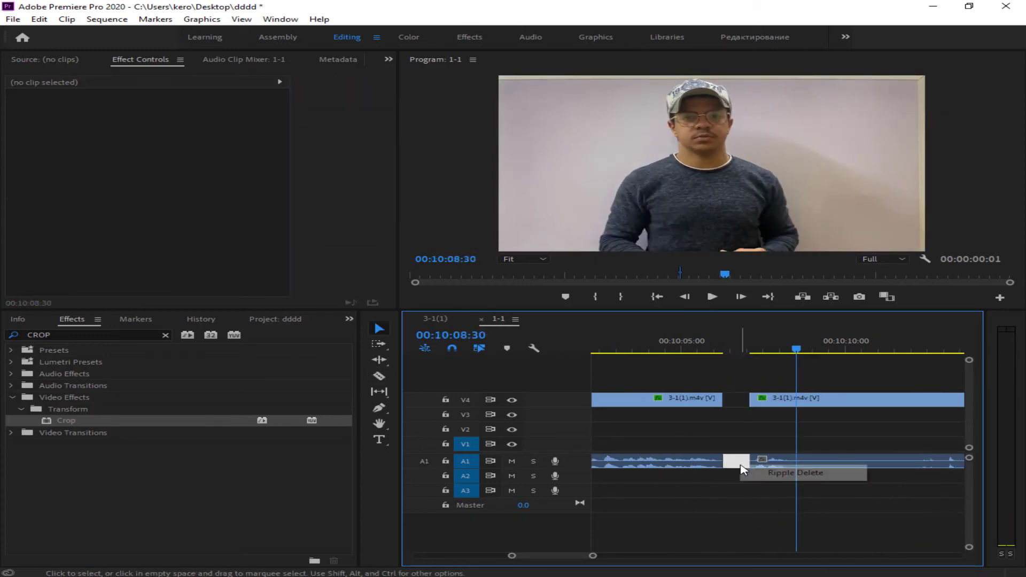
{"action": "left_click", "coordinate": [794, 473]}
- Split the clip around the pause from about 10:07 to 10:10 and ripple delete the segment
{"action": "key", "text": "c"}
{"action": "left_click", "coordinate": [764, 463]}
{"action": "left_click", "coordinate": [838, 463]}
{"action": "key", "text": "v"}
{"action": "left_click", "coordinate": [812, 465]}
{"action": "key", "text": "shift+Delete"}
- Cut out the long silence from about 10:13 to 10:31, close the gap and play on
{"action": "key", "text": "c"}
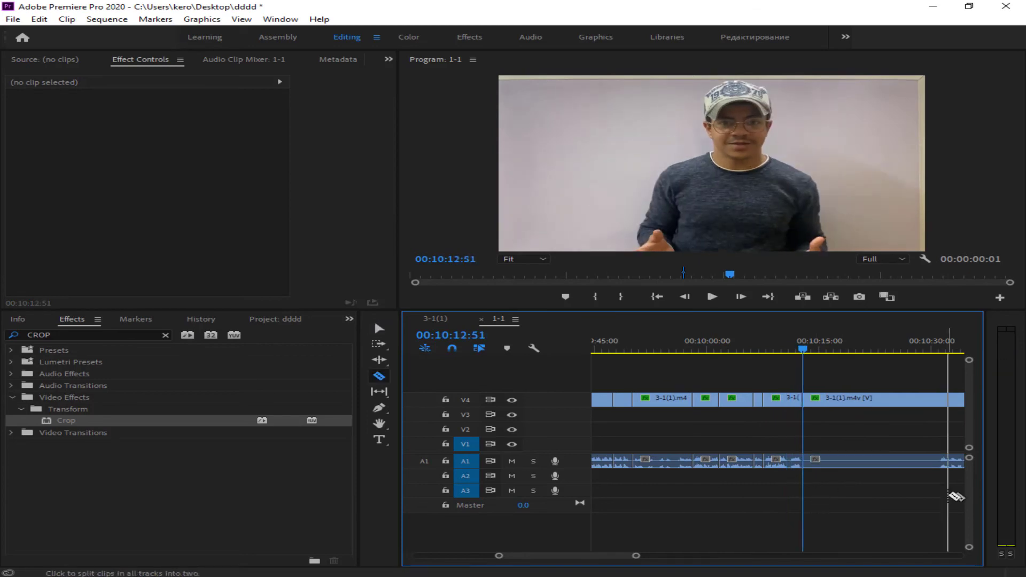
{"action": "left_click", "coordinate": [939, 463]}
{"action": "key", "text": "v"}
{"action": "left_click", "coordinate": [868, 462]}
{"action": "key", "text": "Delete"}
{"action": "right_click", "coordinate": [858, 467]}
{"action": "left_click", "coordinate": [869, 474]}
{"action": "key", "text": "space"}
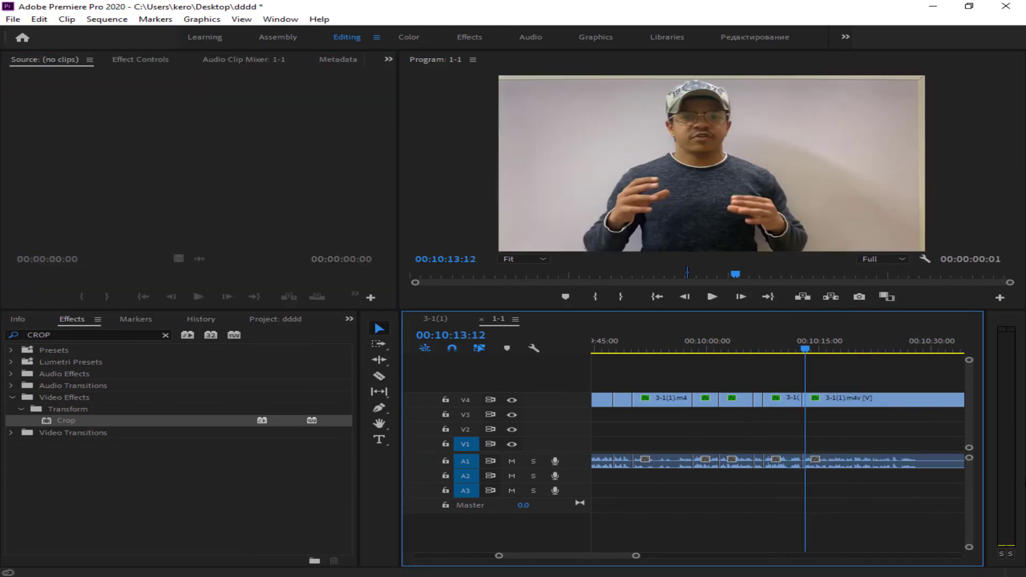
- Nest the trimmed 3-1(1).m4v segments into a sequence named S25
{"action": "key", "text": "c"}
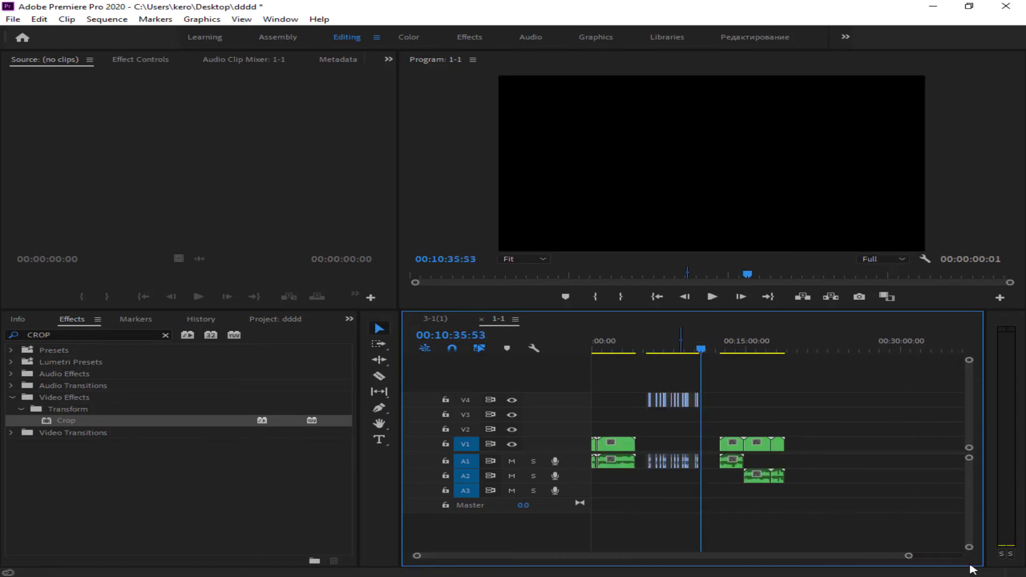
{"action": "type", "text": "S25"}
{"action": "key", "text": "Return"}
- Close the gap before nested clip S25, place it on V1 after clip 22 and play the join
{"action": "left_click", "coordinate": [640, 461]}
{"action": "key", "text": "Delete"}
{"action": "left_click_drag", "start_coordinate": [662, 400], "coordinate": [662, 444]}
{"action": "left_click", "coordinate": [632, 348]}
{"action": "key", "text": "space"}
{"action": "left_click", "coordinate": [652, 364]}
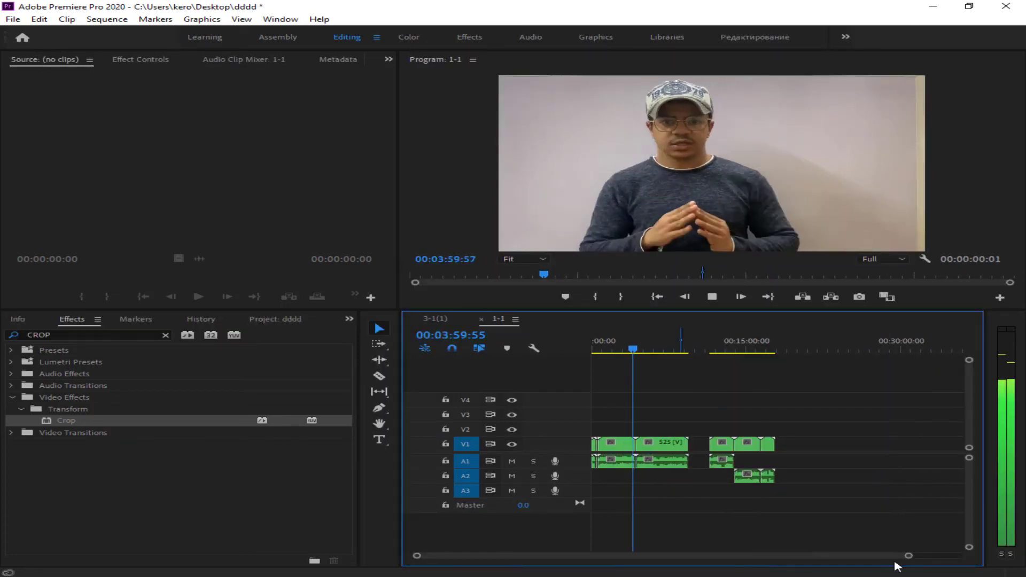
- Close the gap on V1 between nested clips S25 and 4
{"action": "left_click_drag", "start_coordinate": [908, 555], "coordinate": [847, 534]}
{"action": "left_click", "coordinate": [730, 350]}
{"action": "left_click", "coordinate": [764, 350]}
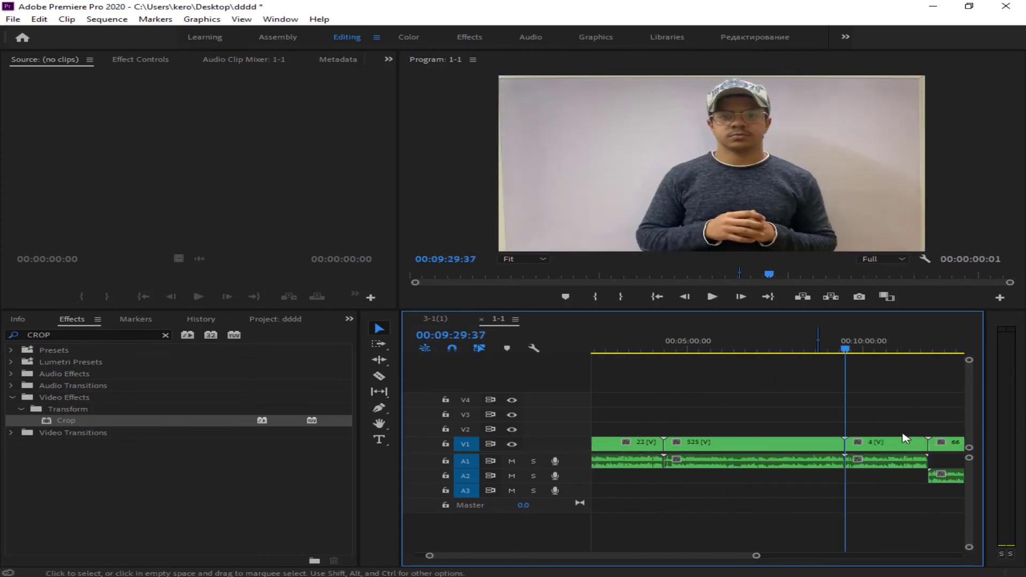
- Move the audio of clip 66 and the clip after it from A2 to A1
{"action": "left_click_drag", "start_coordinate": [941, 475], "coordinate": [941, 460]}
{"action": "key", "text": "minus"}
{"action": "left_click", "coordinate": [881, 465]}
{"action": "key", "text": "minus"}
{"action": "key", "text": "minus"}
{"action": "key", "text": "space"}
{"action": "left_click", "coordinate": [733, 440]}
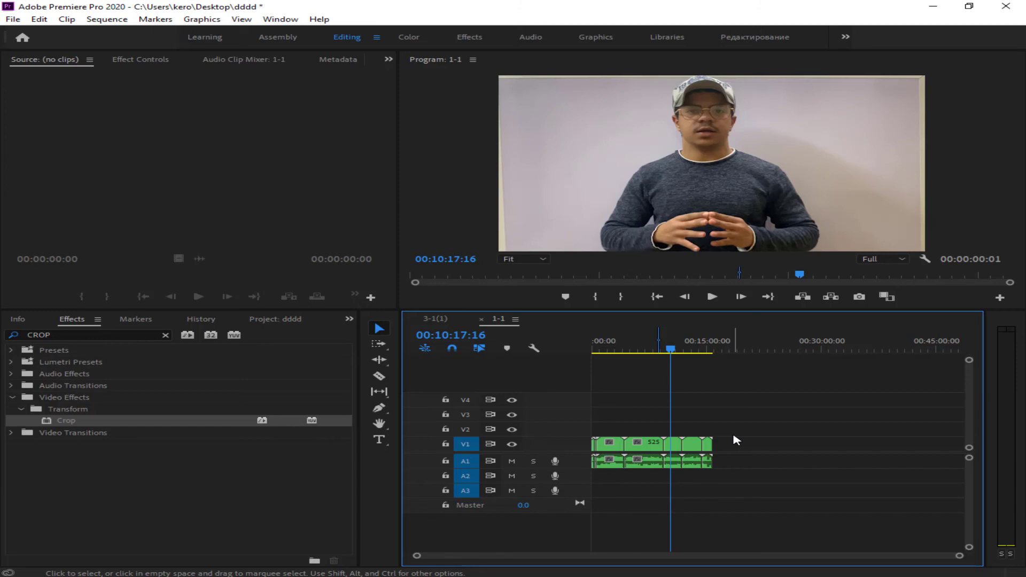
- Play a part of the assembled sequence and return the playhead to the start
{"action": "key", "text": "space"}
{"action": "key", "text": "space"}
{"action": "left_click", "coordinate": [800, 344]}
{"action": "left_click", "coordinate": [411, 274]}
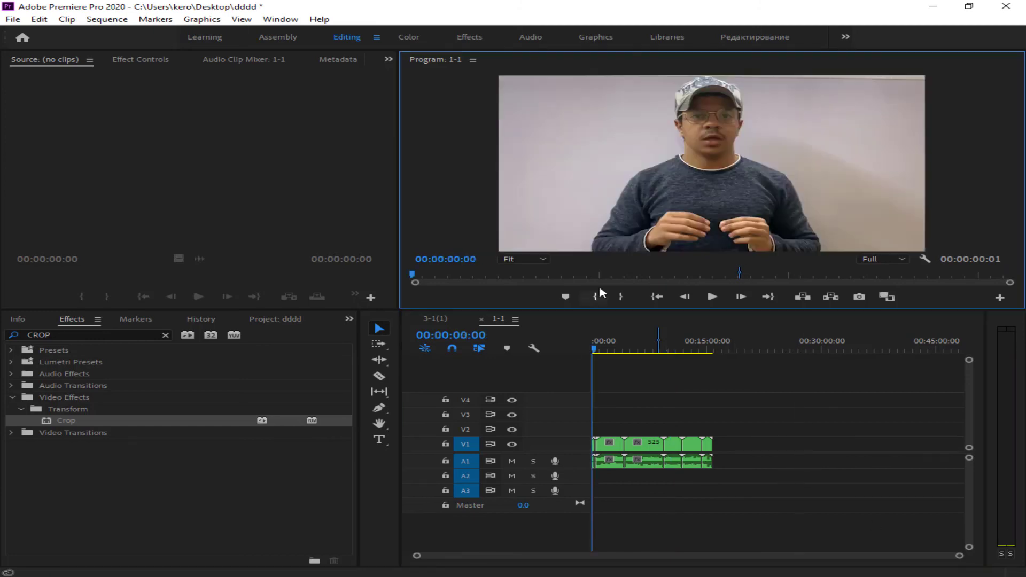
- Create an adjustment layer and place it on V2 at the start of the sequence
{"action": "left_click_drag", "start_coordinate": [659, 340], "coordinate": [389, 361]}
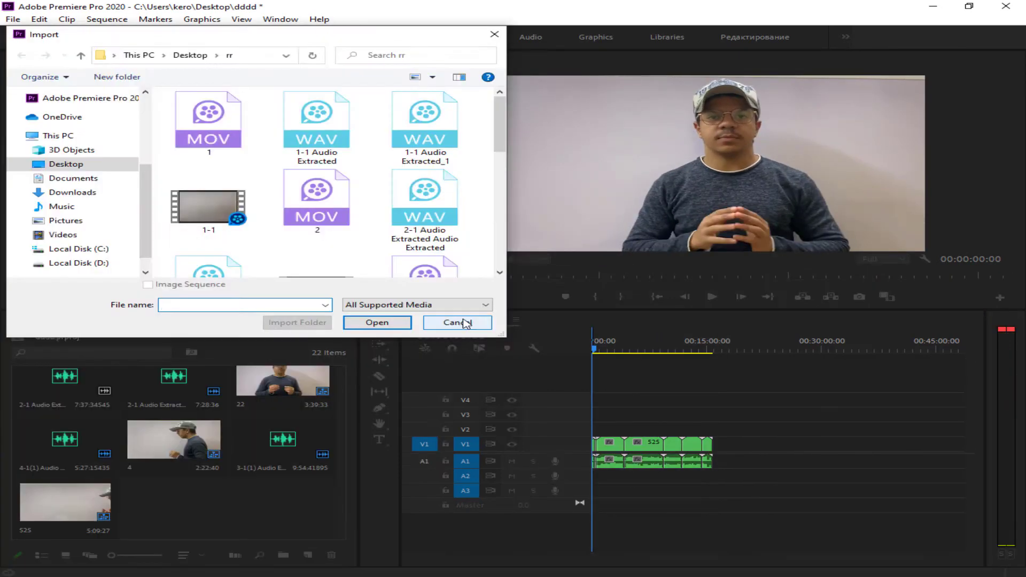
{"action": "left_click", "coordinate": [456, 320]}
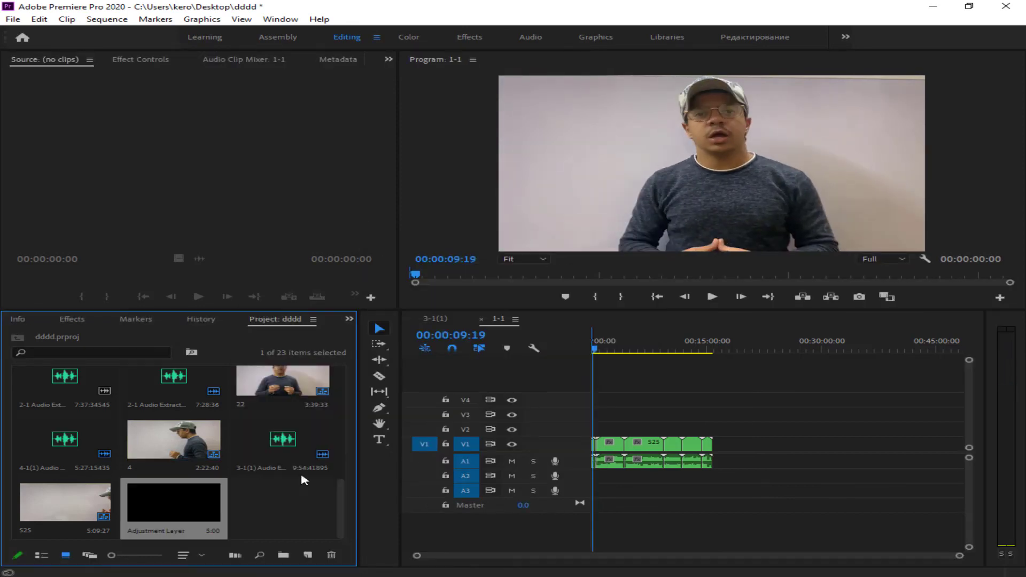
{"action": "left_click_drag", "start_coordinate": [304, 476], "coordinate": [603, 429]}
{"action": "left_click_drag", "start_coordinate": [929, 555], "coordinate": [616, 555]}
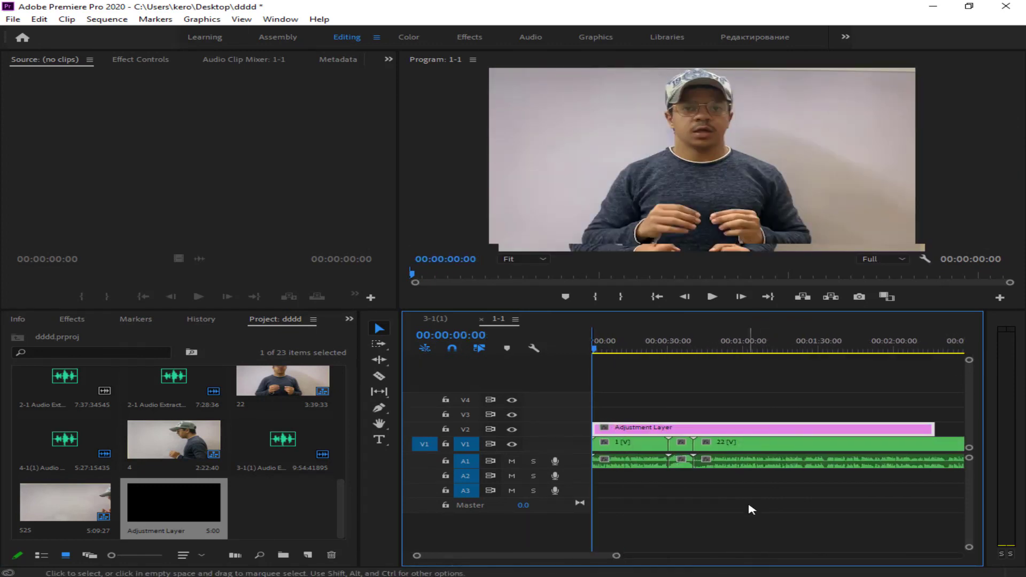
- Switch to the Color workspace and adjust the Basic Correction sliders for the adjustment layer
{"action": "left_click", "coordinate": [410, 38]}
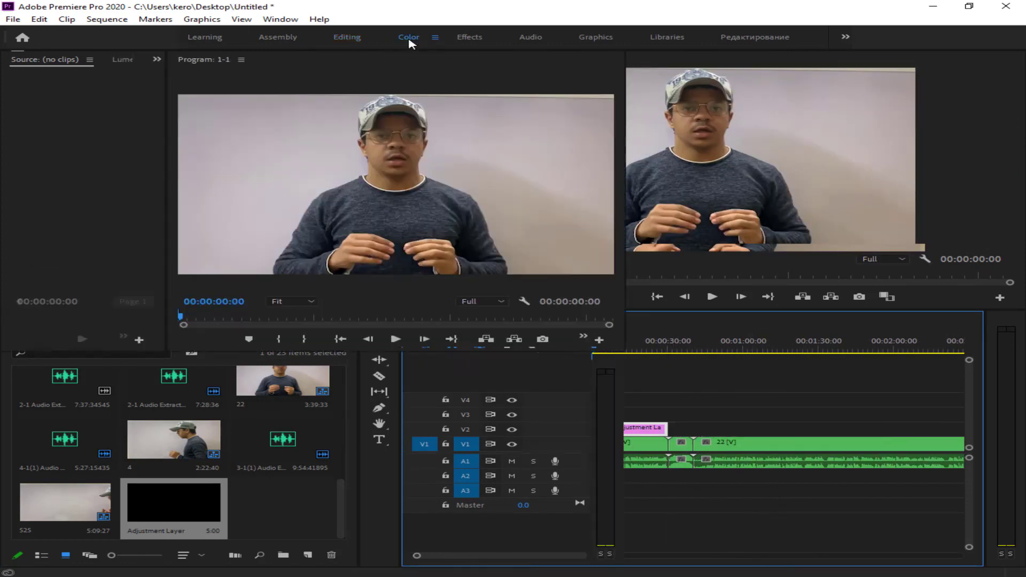
{"action": "left_click_drag", "start_coordinate": [845, 260], "coordinate": [892, 259]}
{"action": "left_click_drag", "start_coordinate": [846, 290], "coordinate": [896, 290]}
{"action": "left_click_drag", "start_coordinate": [846, 275], "coordinate": [864, 275]}
{"action": "left_click_drag", "start_coordinate": [845, 306], "coordinate": [822, 306]}
{"action": "left_click_drag", "start_coordinate": [845, 321], "coordinate": [871, 321]}
- Apply the Fuji F125 Kodak 2393 (by Adobe) look with intensity 30, sharpen 10 and vibrance -0.3
{"action": "left_click", "coordinate": [653, 388]}
{"action": "left_click", "coordinate": [836, 253]}
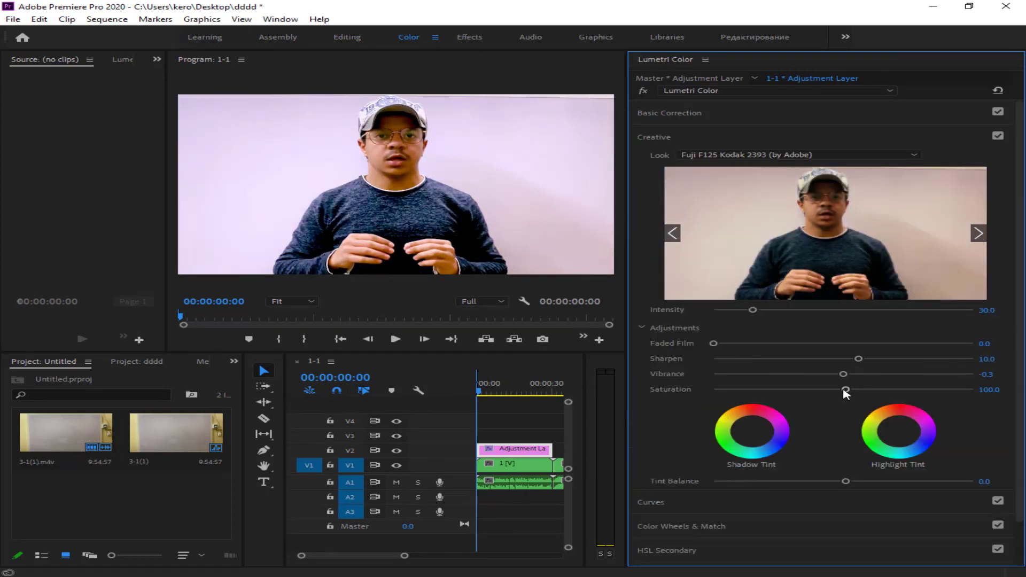
- Return to the Editing workspace, cover the remaining nested clips with the graded adjustment layer and play the result
{"action": "left_click", "coordinate": [386, 35]}
{"action": "left_click_drag", "start_coordinate": [711, 557], "coordinate": [917, 556]}
{"action": "key", "text": "space"}
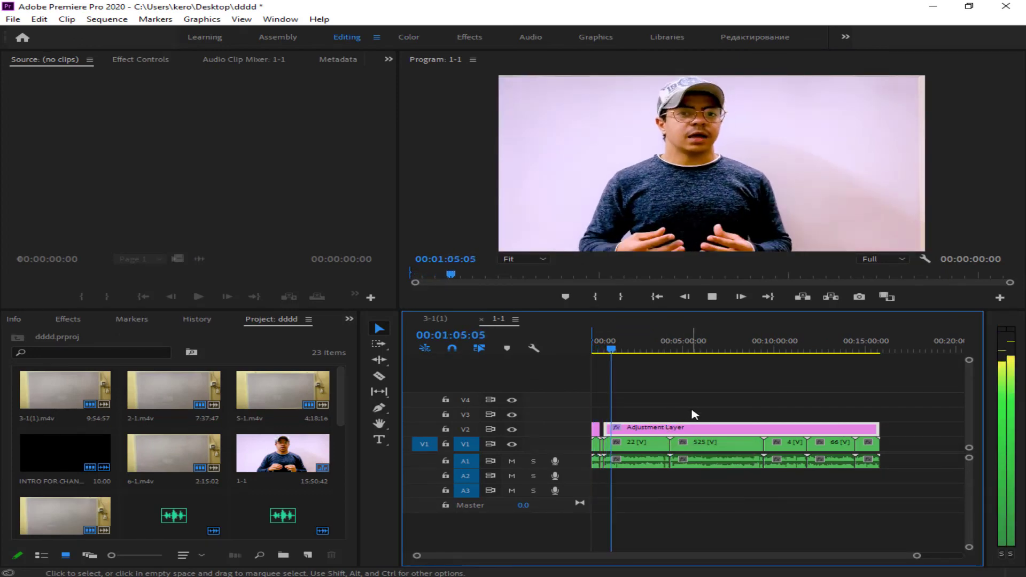
{"action": "key", "text": "space"}
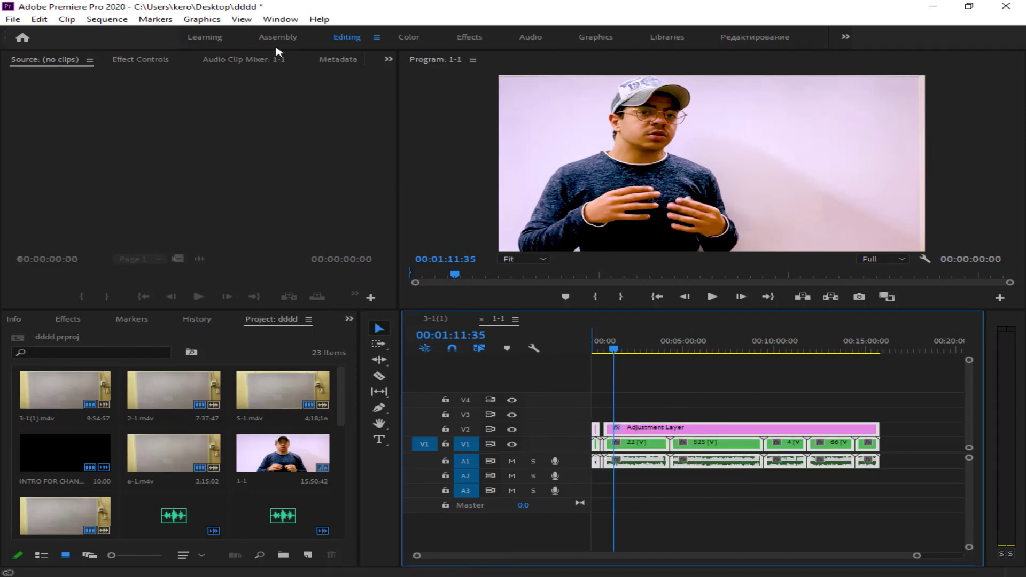
- Open the media export settings for the sequence and set the output file name to 33.mp4
{"action": "left_click", "coordinate": [13, 19]}
{"action": "left_click", "coordinate": [289, 357]}
{"action": "left_click", "coordinate": [723, 168]}
{"action": "type", "text": "33"}
{"action": "key", "text": "Return"}
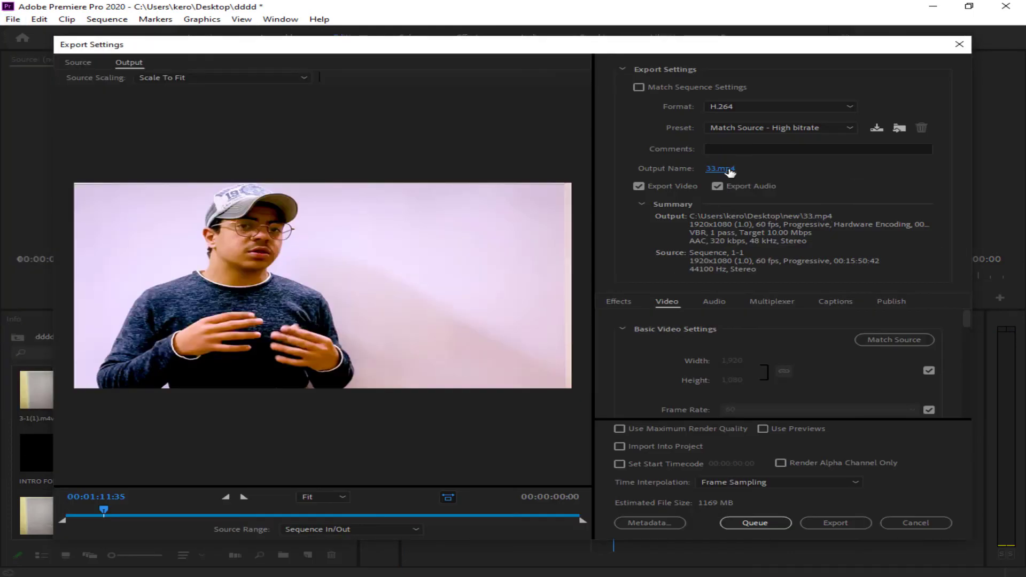